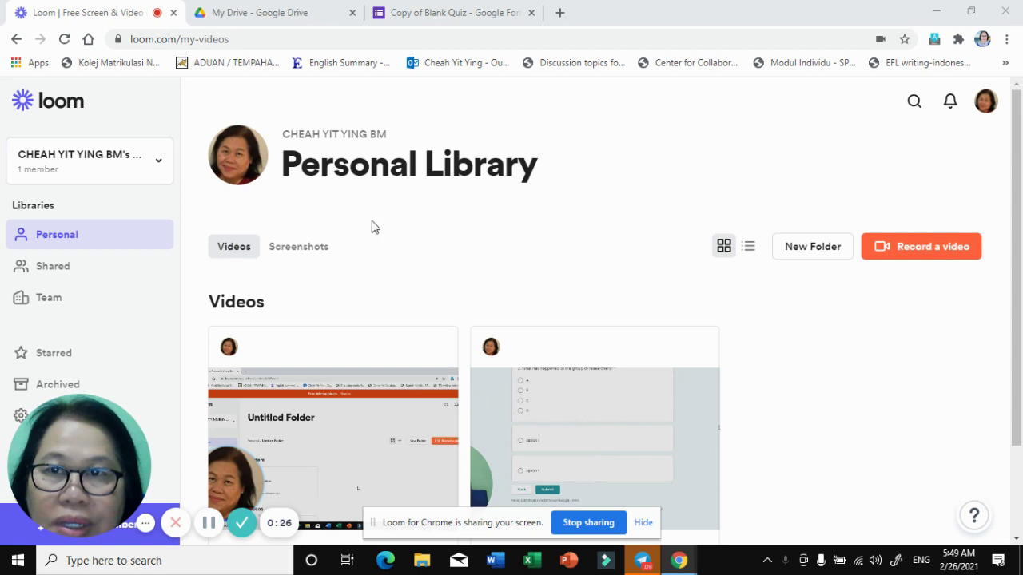
- In Google Drive's My Drive, open the MUET LISTENING TRACKS folder to list its mp3 tracks
left_click(306, 20)
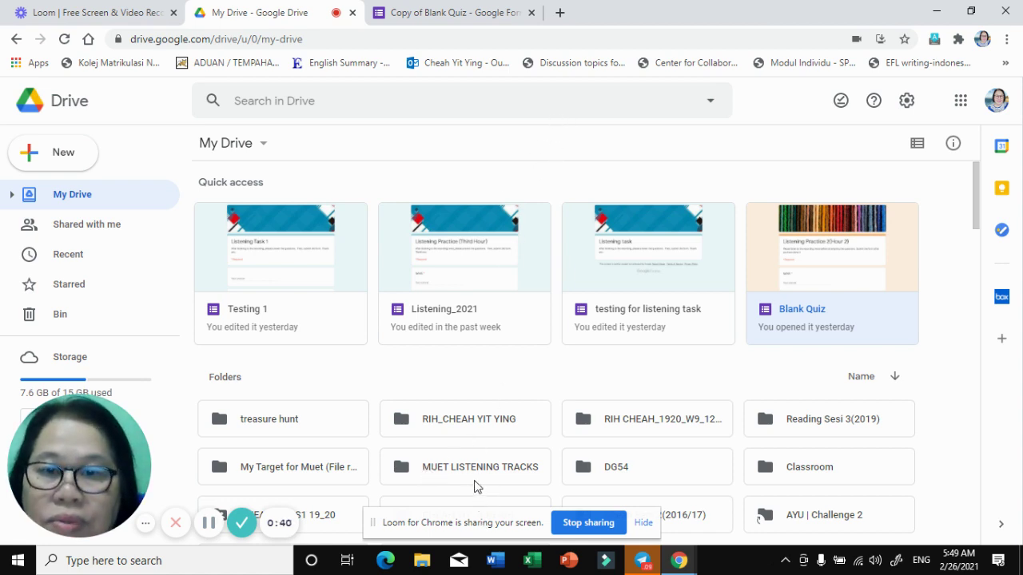
left_click(423, 473)
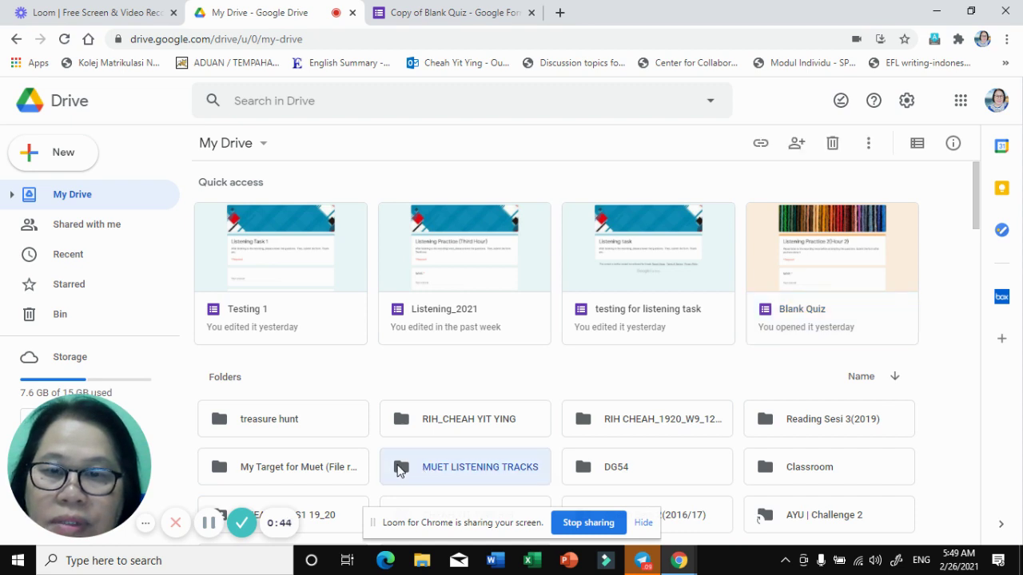
double_click(400, 472)
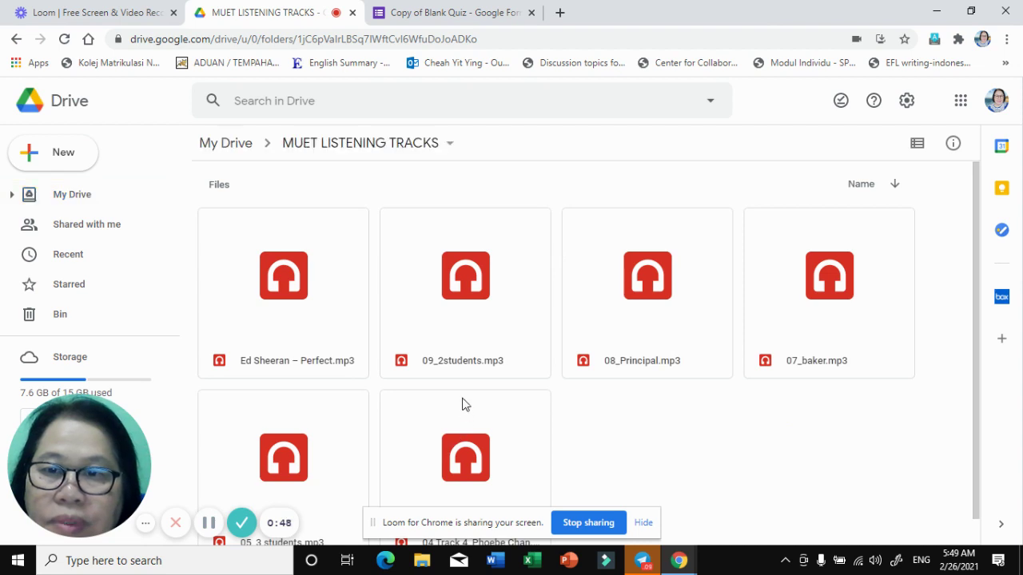
- Copy a Viewer-only link to 07_baker.mp3, shared with anyone who has the link
right_click(815, 362)
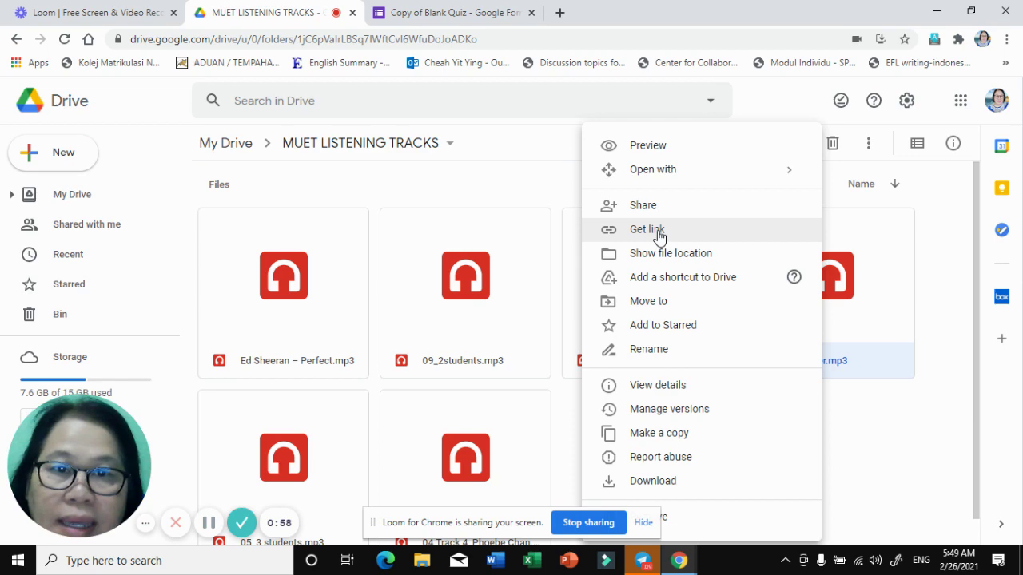
left_click(657, 231)
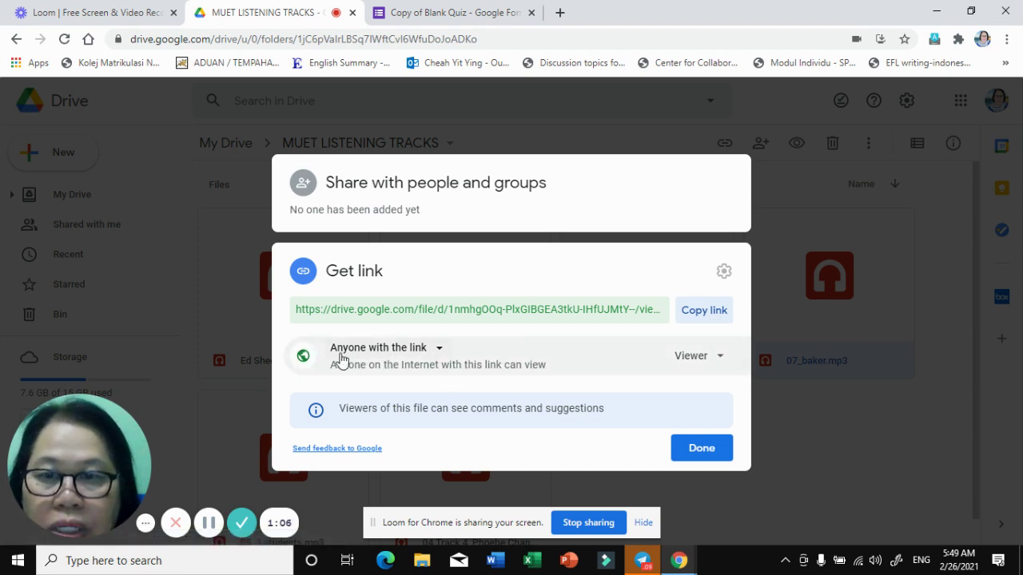
left_click(722, 361)
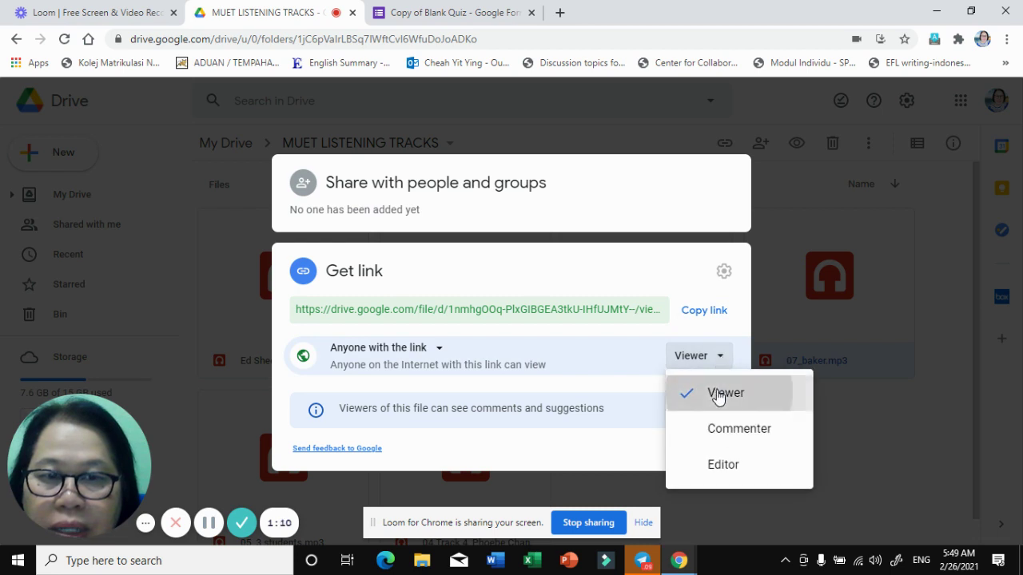
left_click(718, 395)
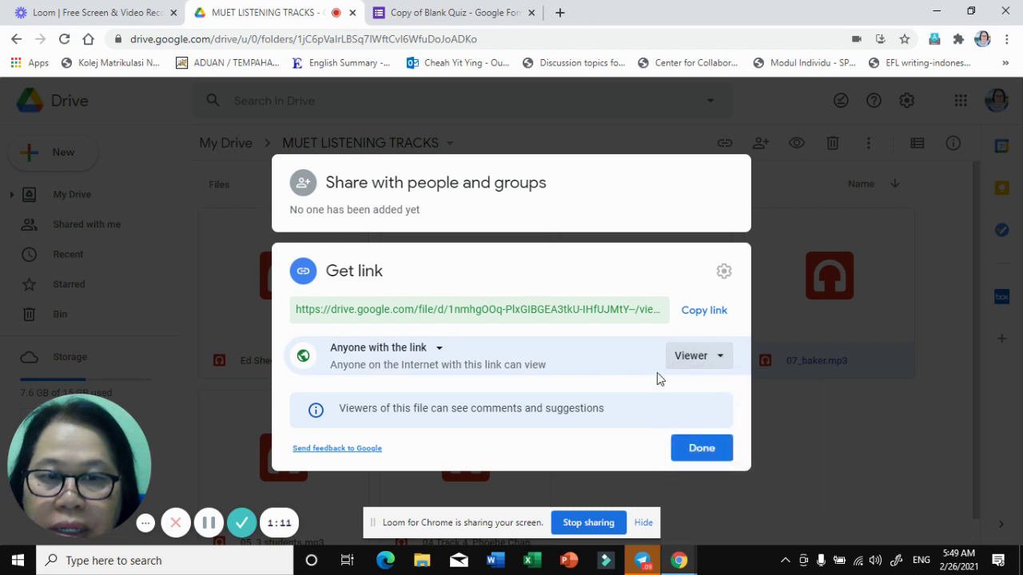
left_click(440, 354)
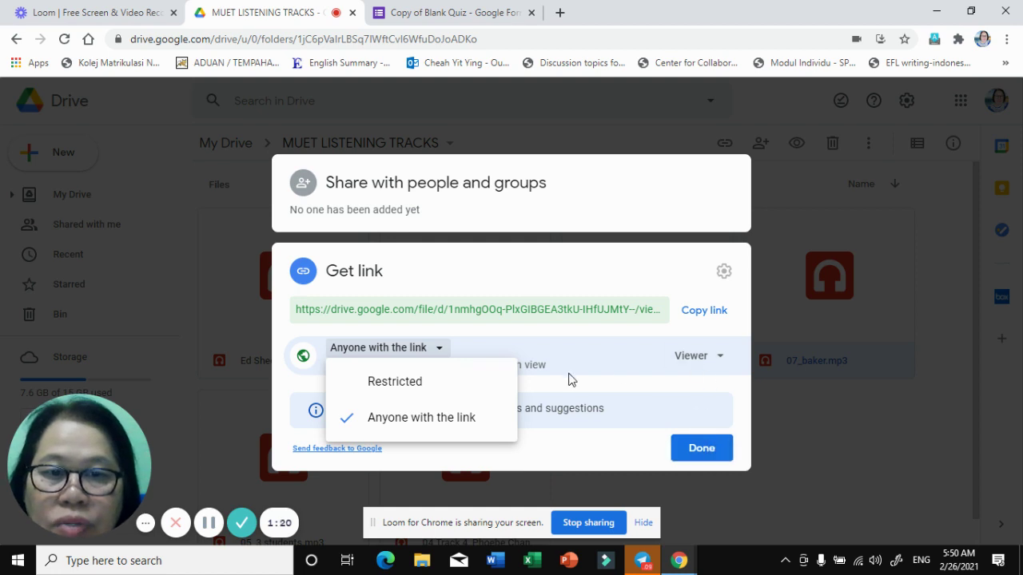
left_click(439, 424)
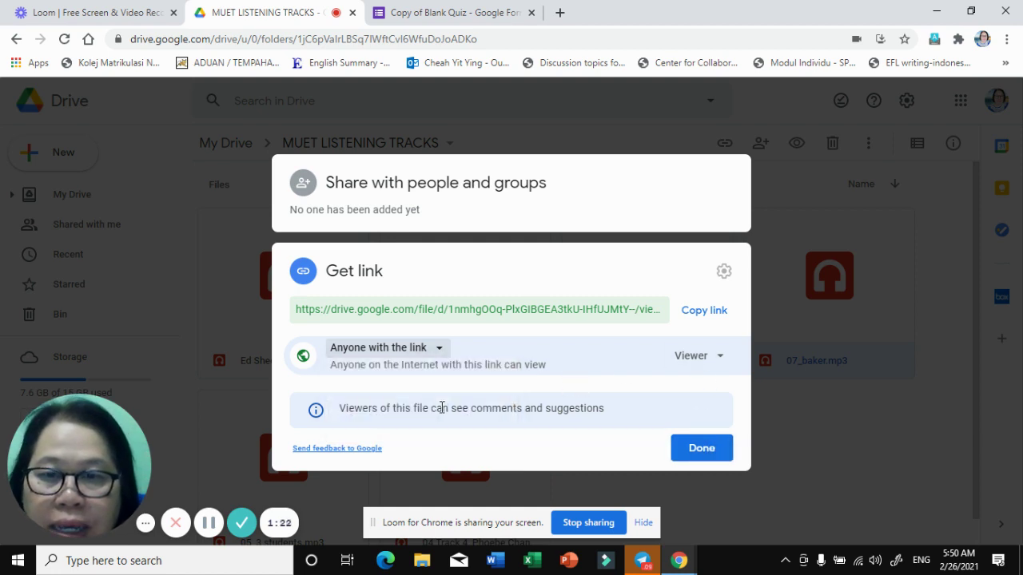
left_click(708, 314)
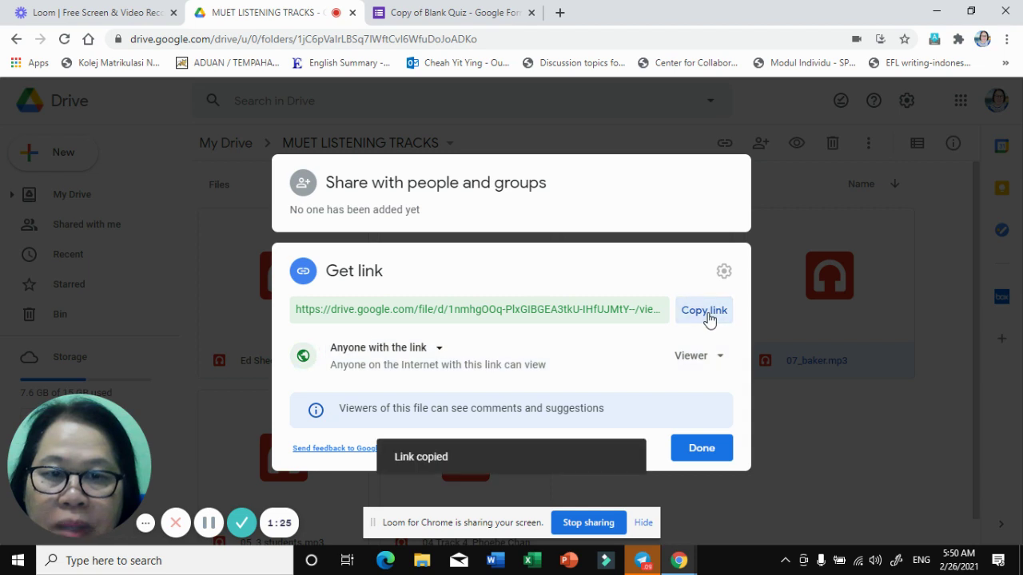
left_click(700, 450)
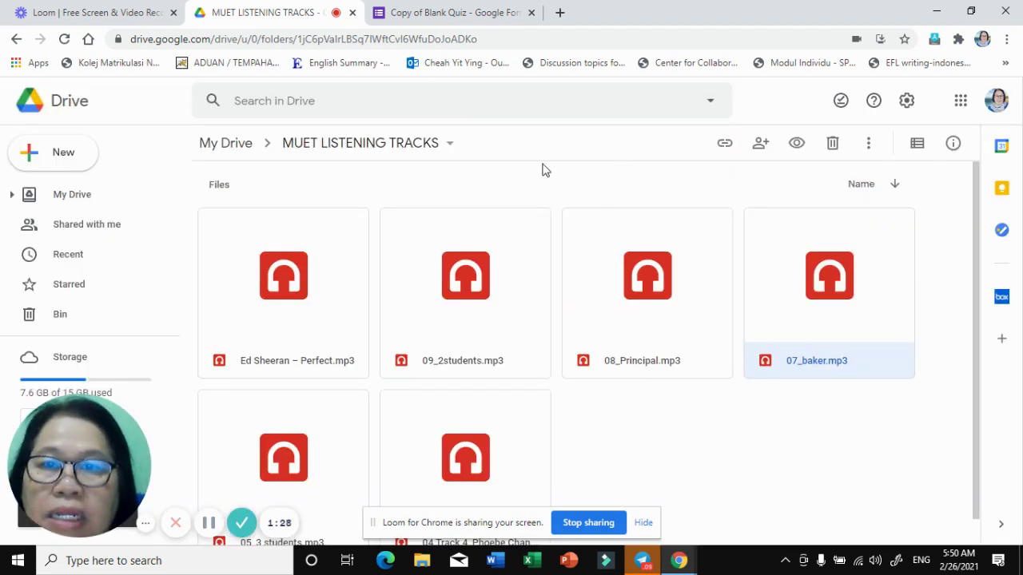
- In the Copy of Blank Quiz form, add a new section after Section 1
left_click(474, 18)
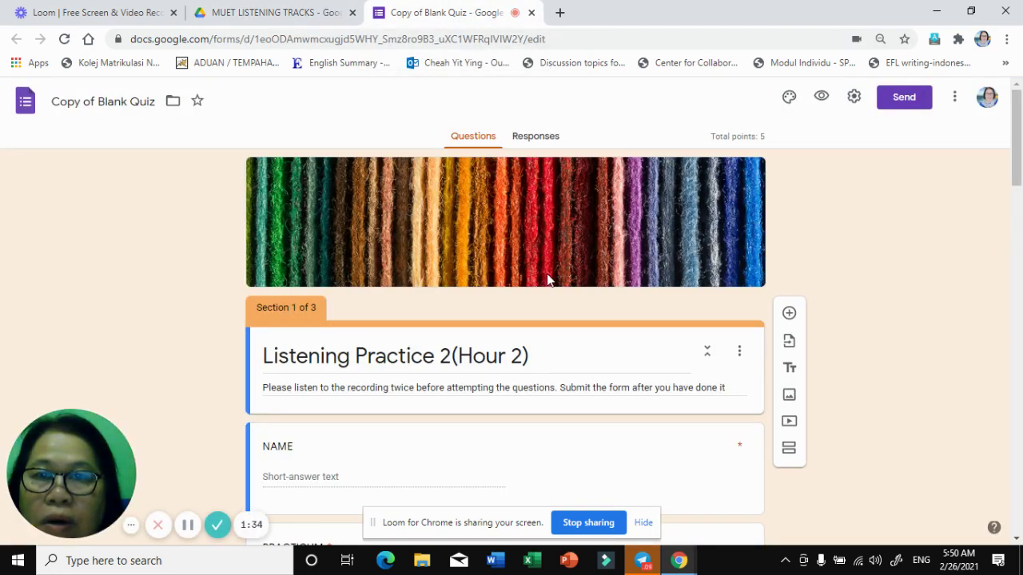
scroll(555, 282, "down", 6)
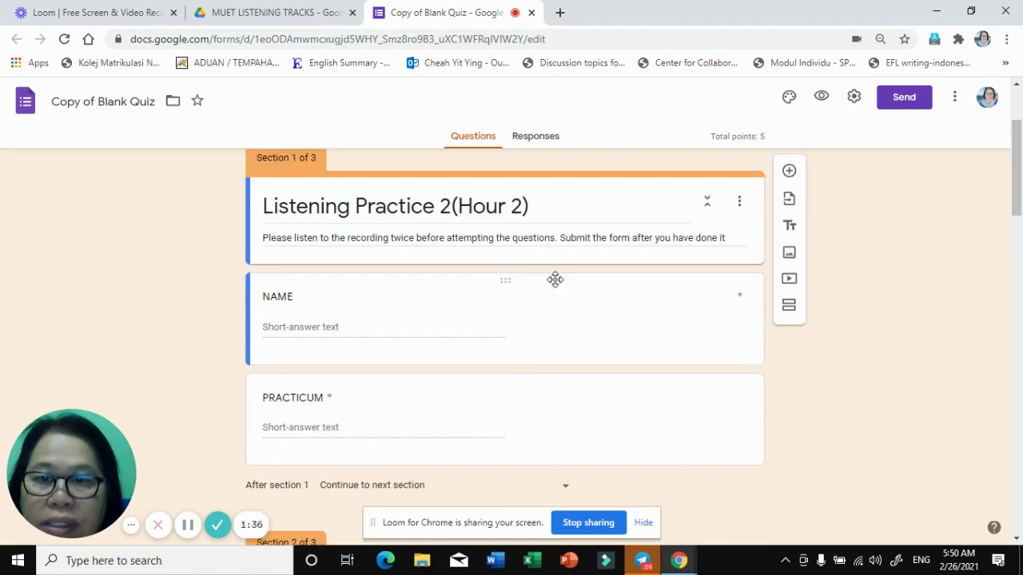
scroll(557, 281, "up", 3)
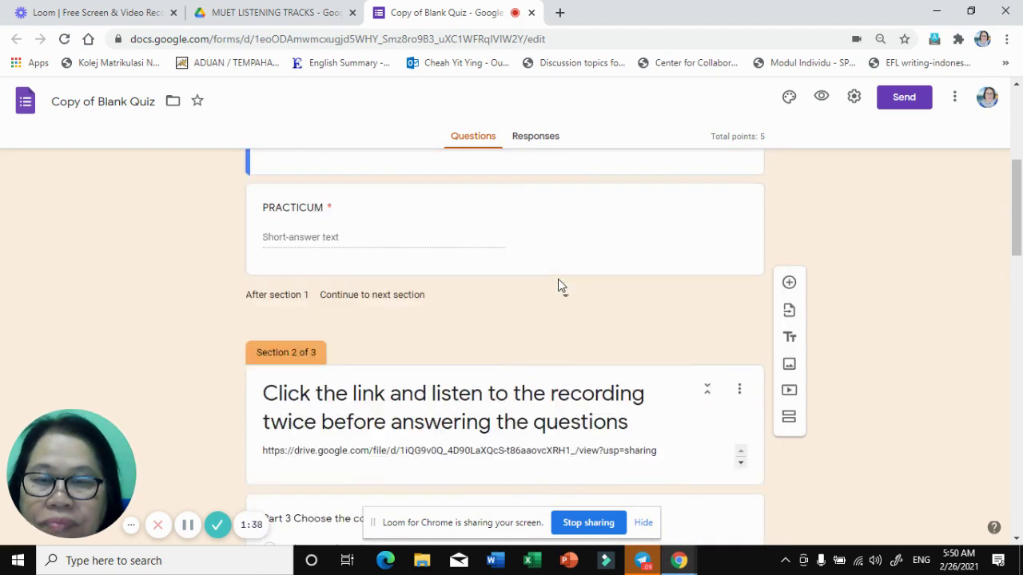
scroll(562, 288, "down", 4)
scroll(591, 276, "up", 2)
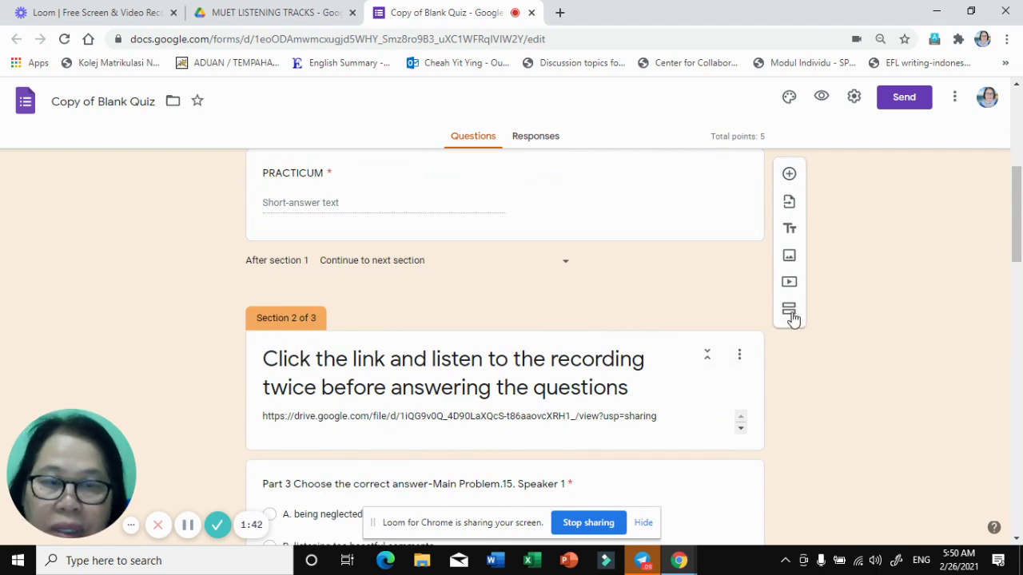
left_click(791, 318)
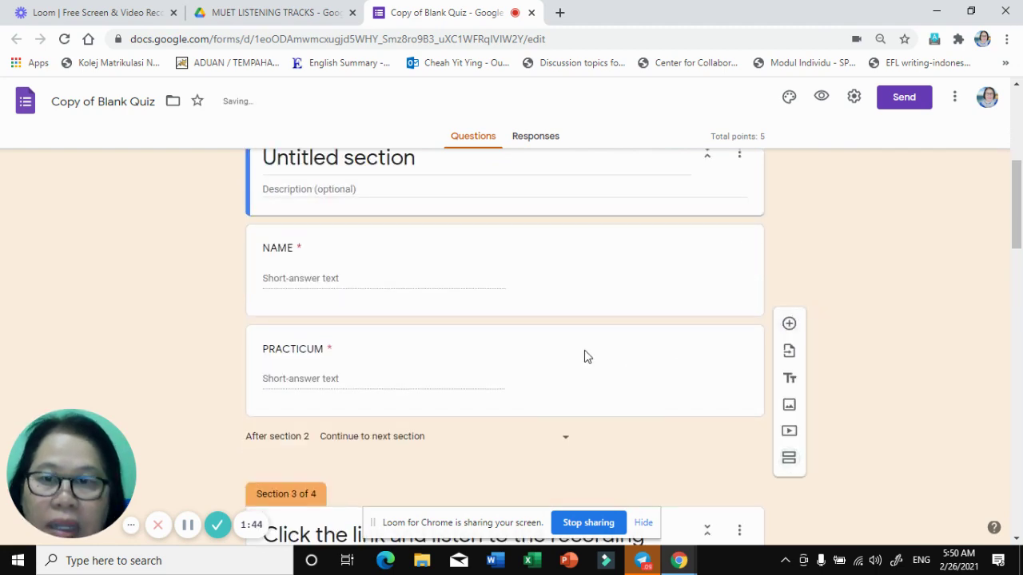
- Paste the copied 07_baker.mp3 Drive link as the new Section 2 title
scroll(399, 385, "down", 3)
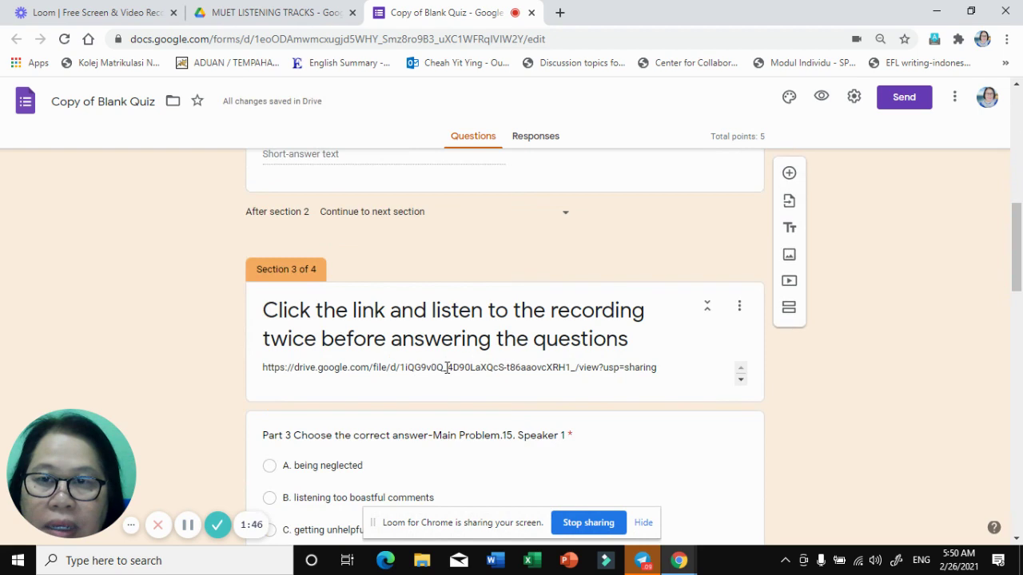
scroll(479, 359, "up", 4)
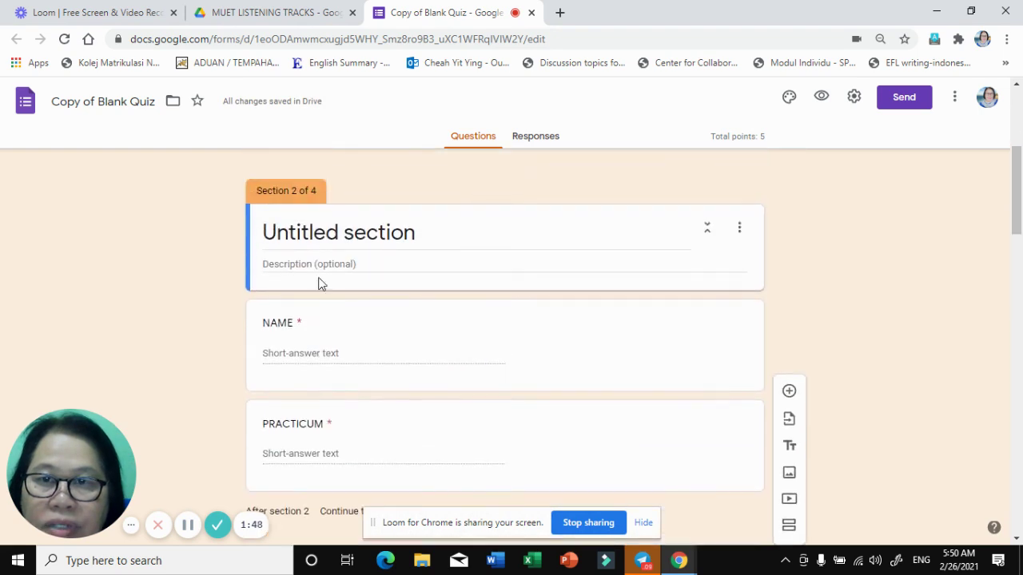
left_click(286, 233)
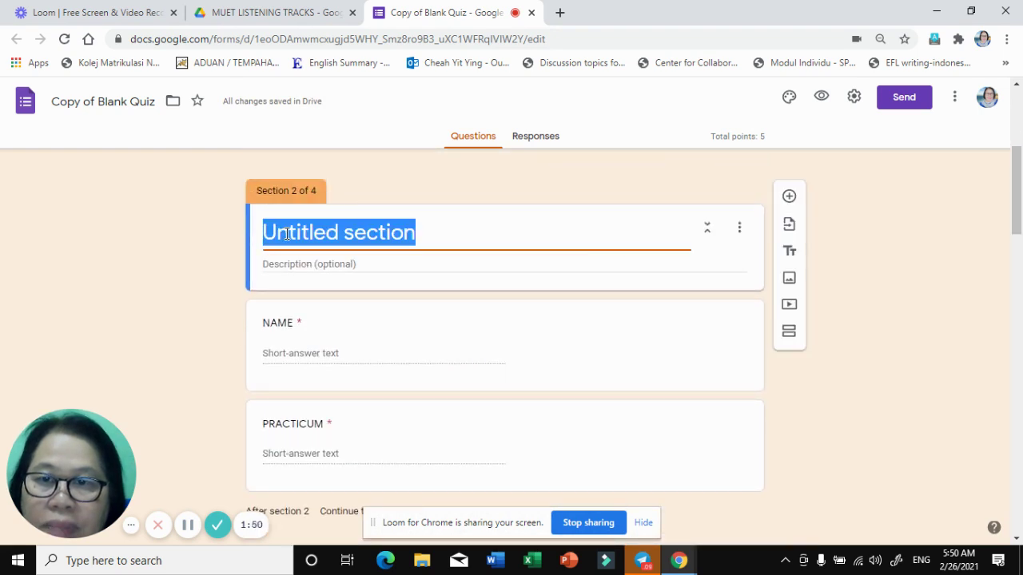
key("ctrl+v")
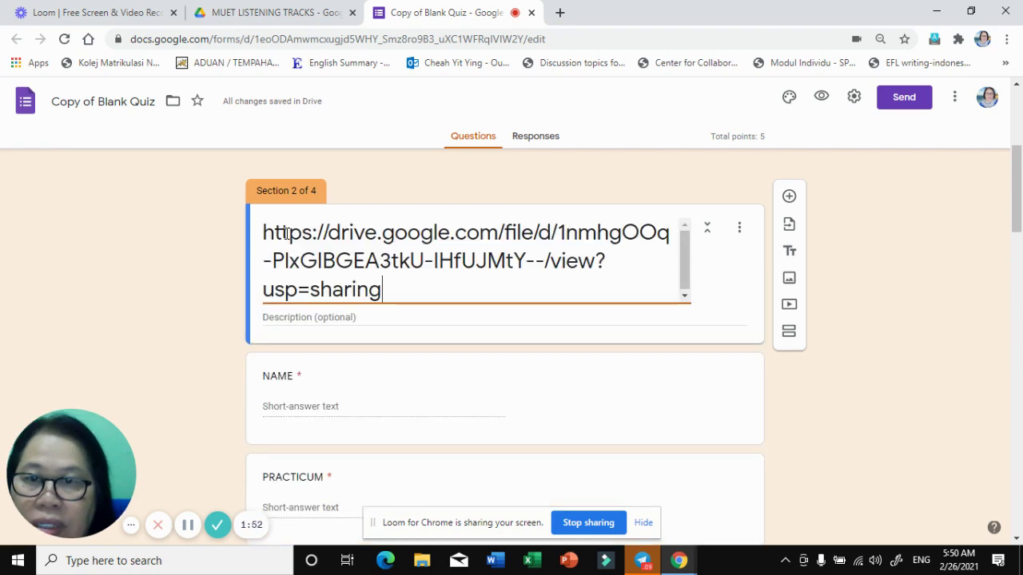
scroll(301, 290, "up", 4)
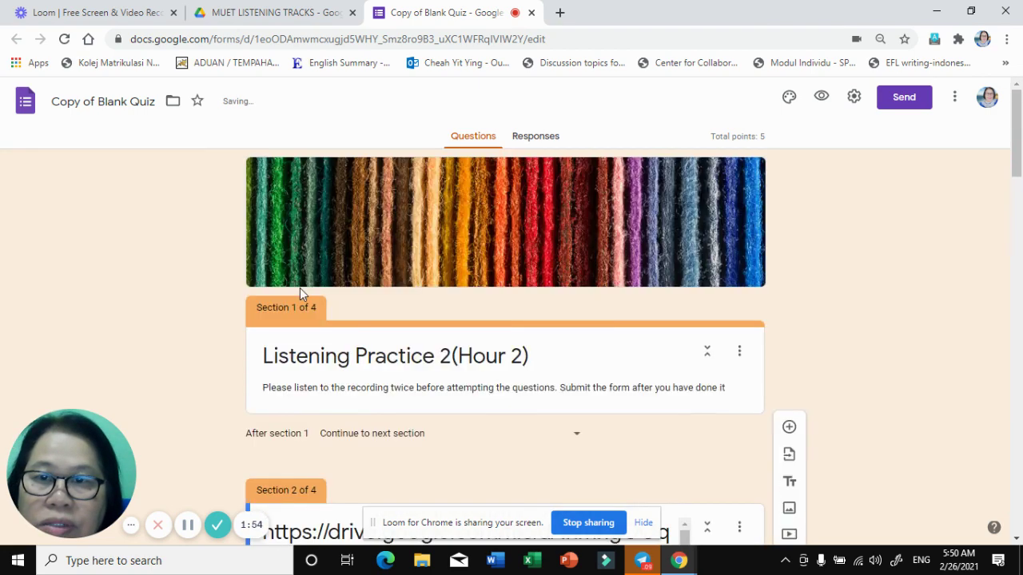
scroll(361, 331, "down", 3)
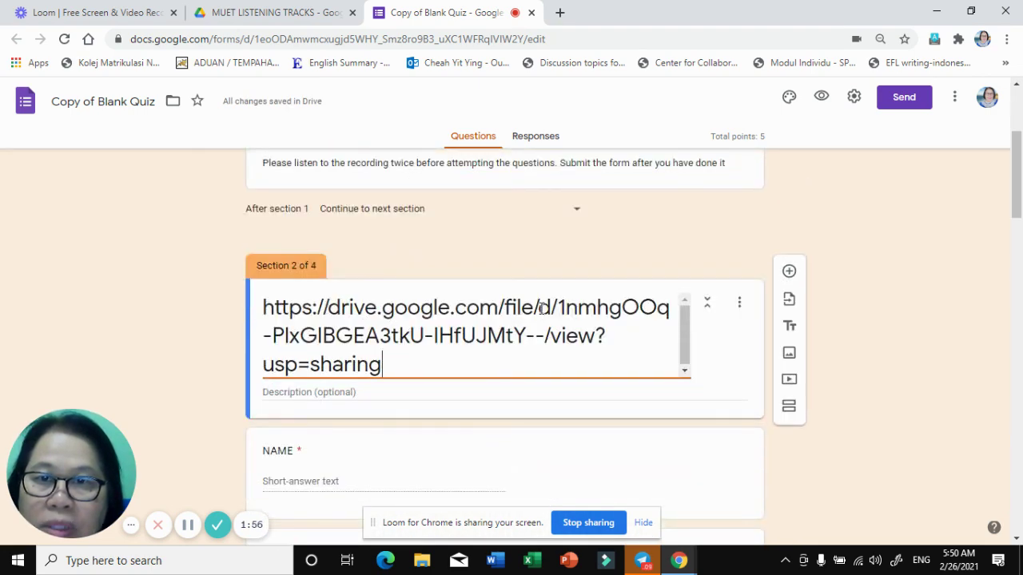
- Drag the NAME question up into Section 1
left_click_drag(514, 432, 501, 300)
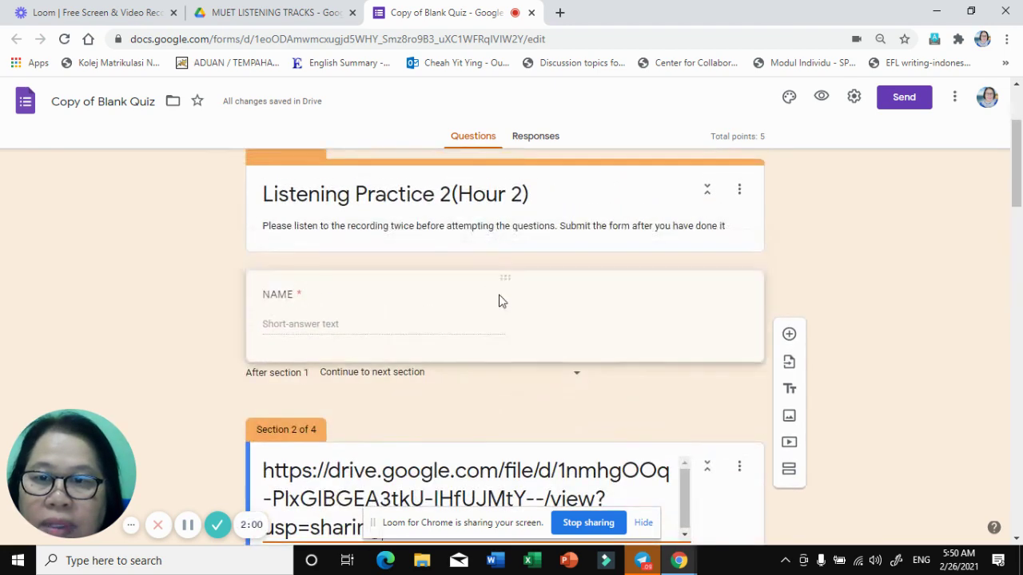
left_click(488, 350)
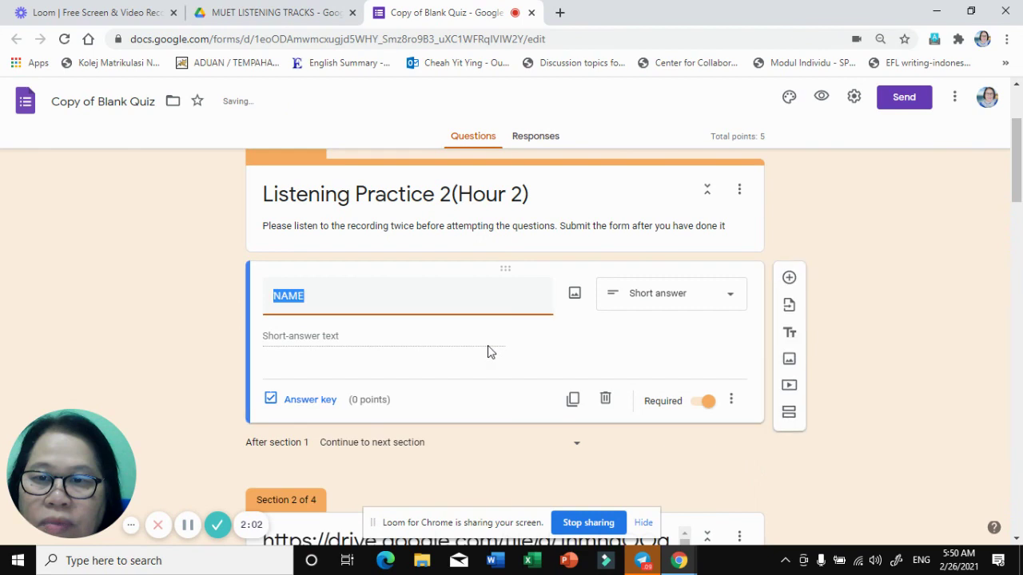
scroll(439, 325, "down", 2)
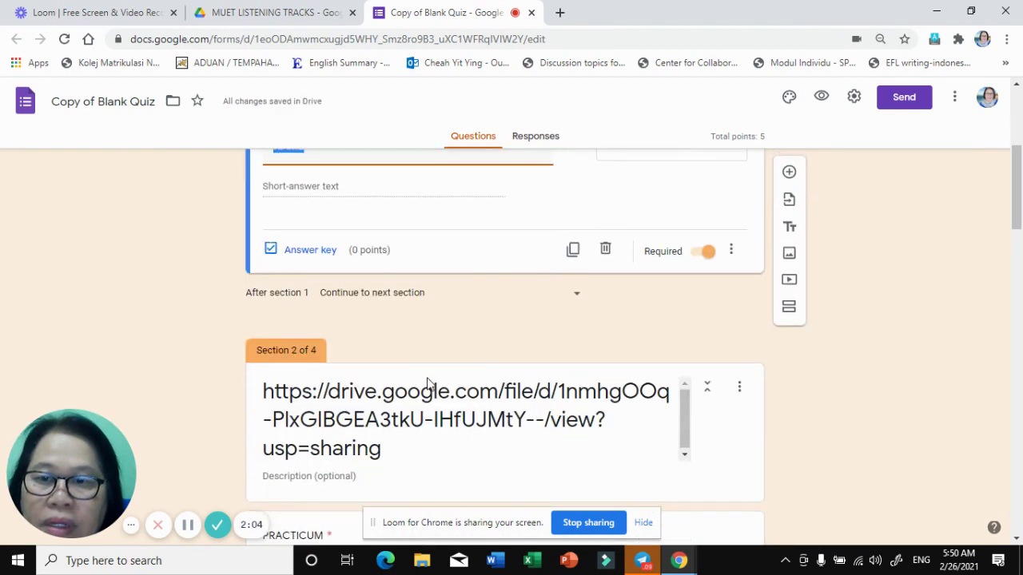
scroll(413, 359, "down", 2)
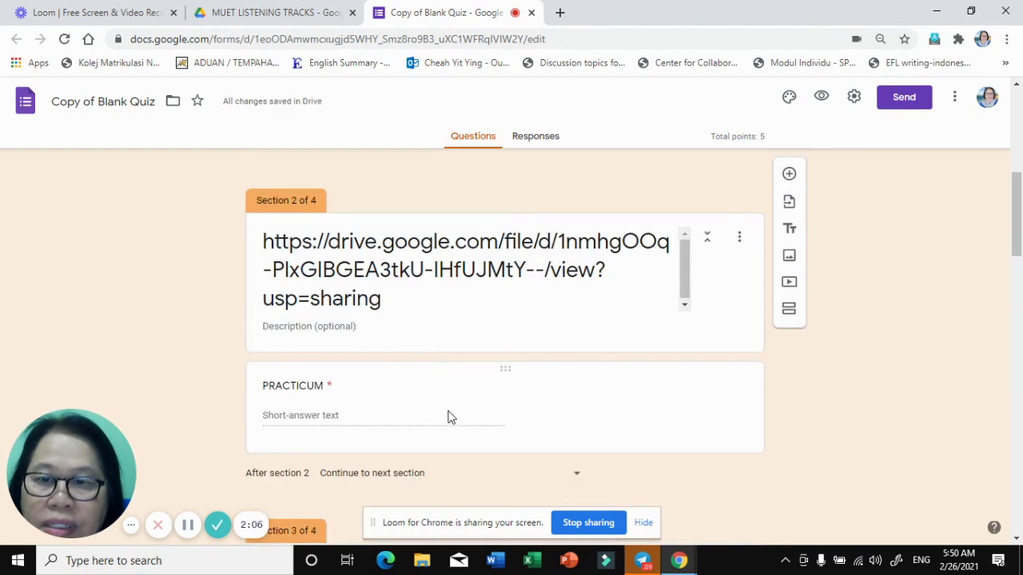
- Move the PRACTICUM question above Section 2 into Section 1
left_click_drag(505, 377, 525, 237)
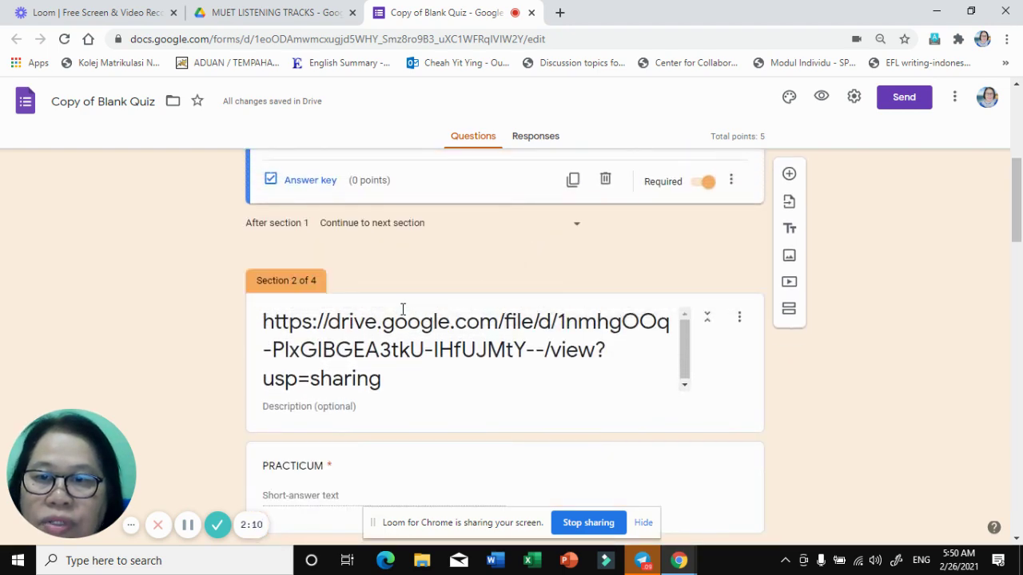
scroll(477, 350, "up", 2)
scroll(477, 355, "down", 5)
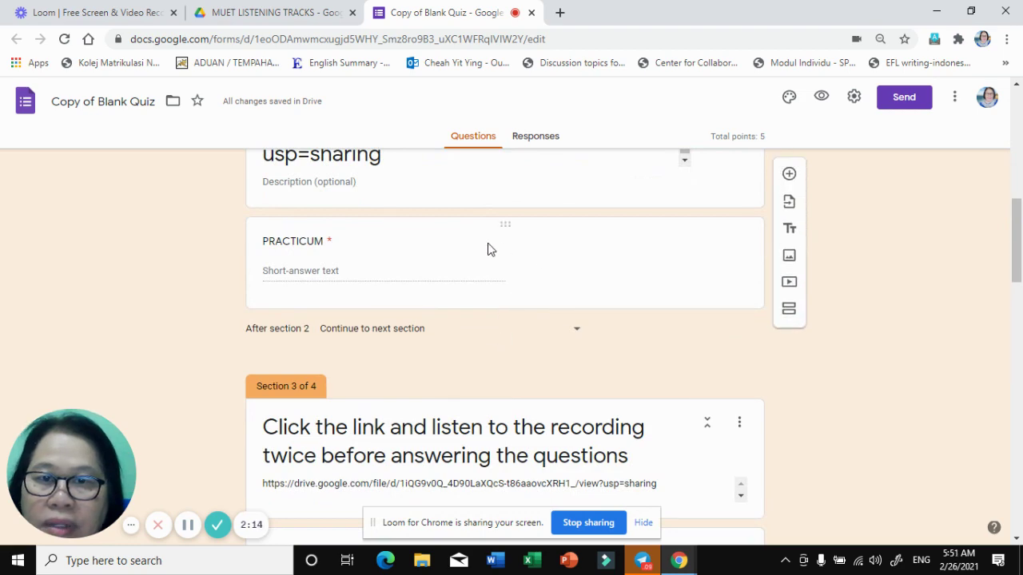
left_click(503, 245)
scroll(501, 258, "up", 2)
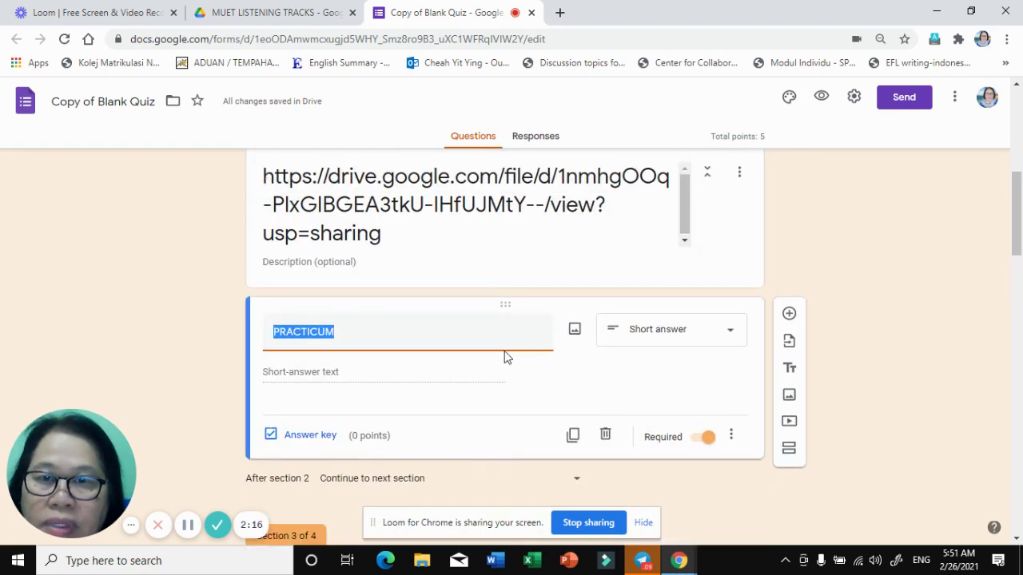
left_click_drag(510, 311, 523, 214)
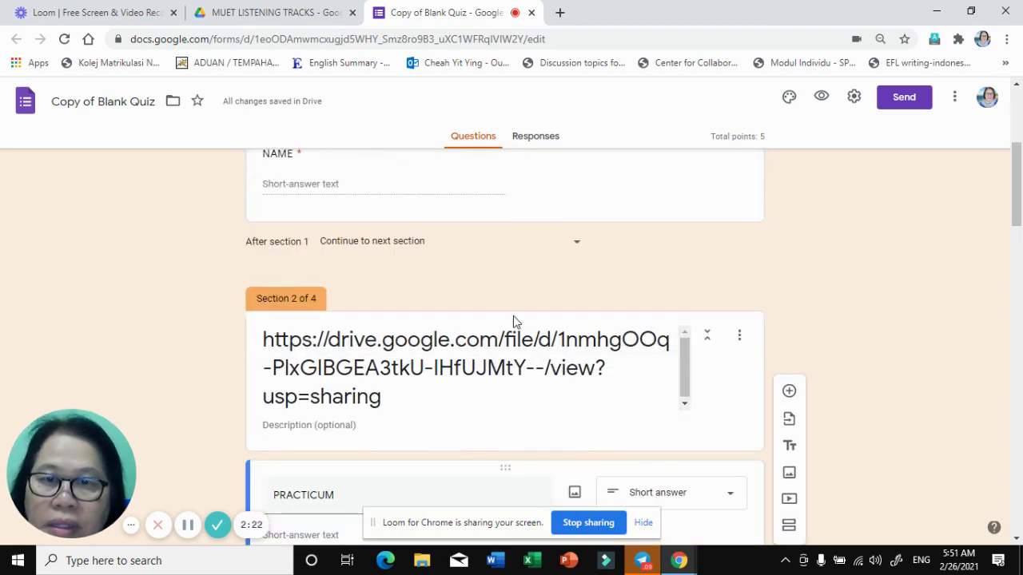
scroll(607, 455, "down", 2)
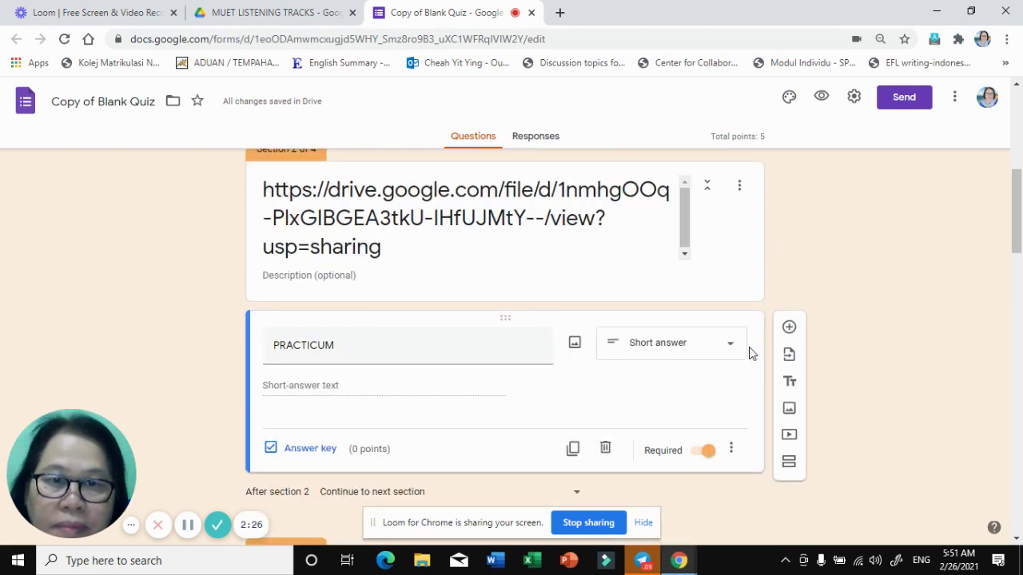
left_click(645, 523)
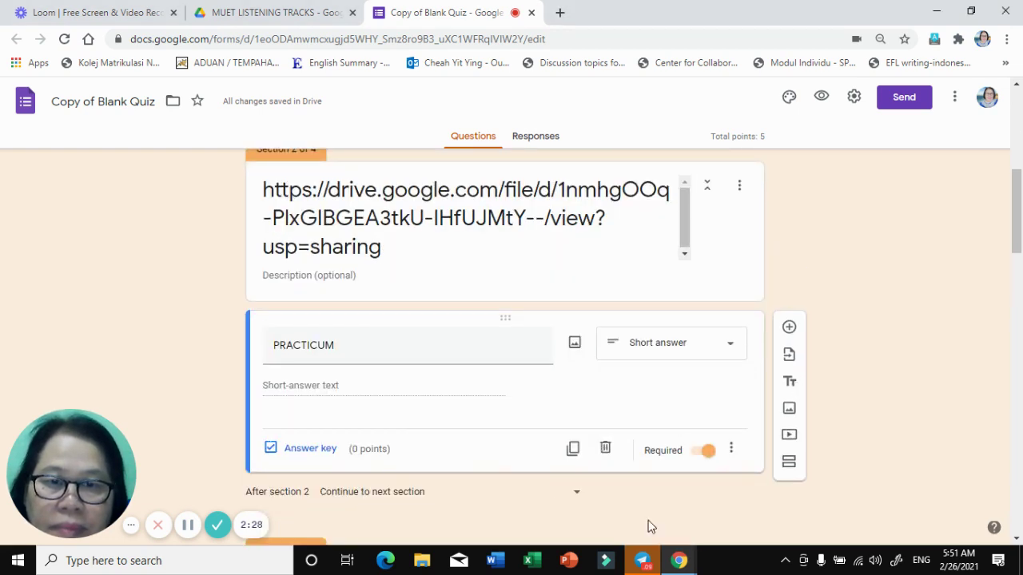
scroll(743, 281, "up", 1)
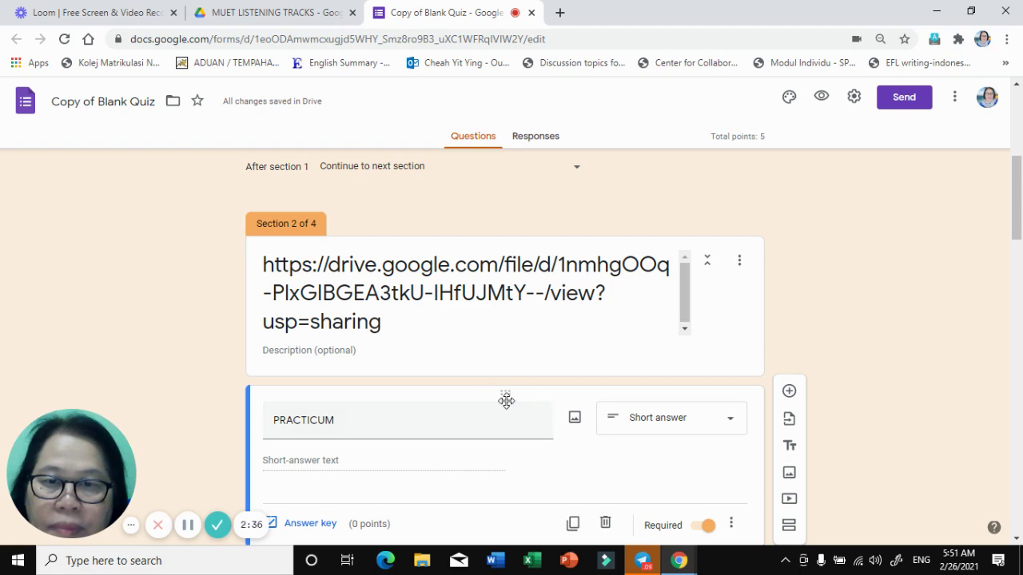
left_click_drag(506, 400, 539, 402)
left_click(539, 402)
- Place the NAME question above PRACTICUM as Section 1's first question
scroll(677, 397, "down", 3)
left_click(515, 373)
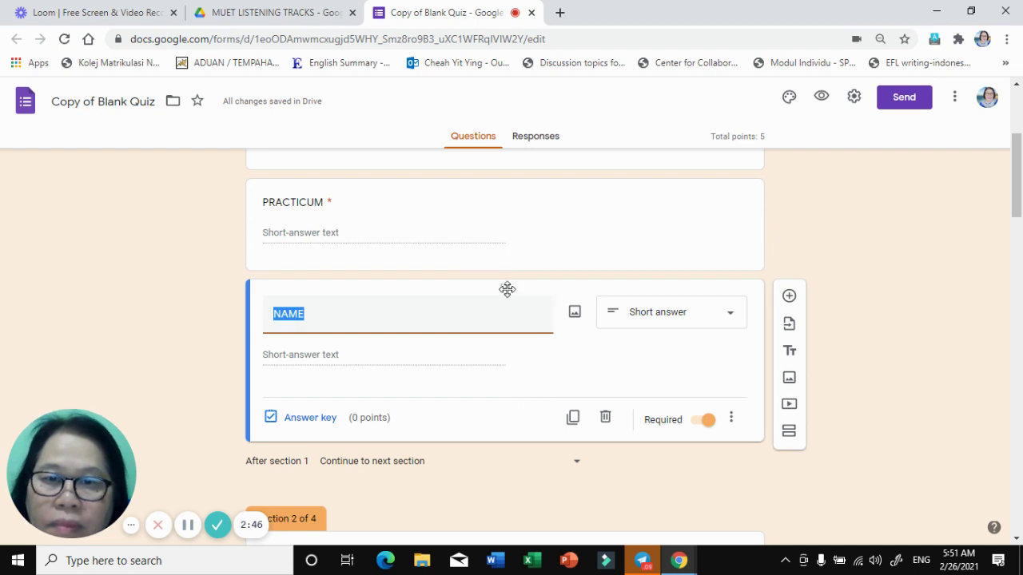
left_click_drag(506, 290, 539, 263)
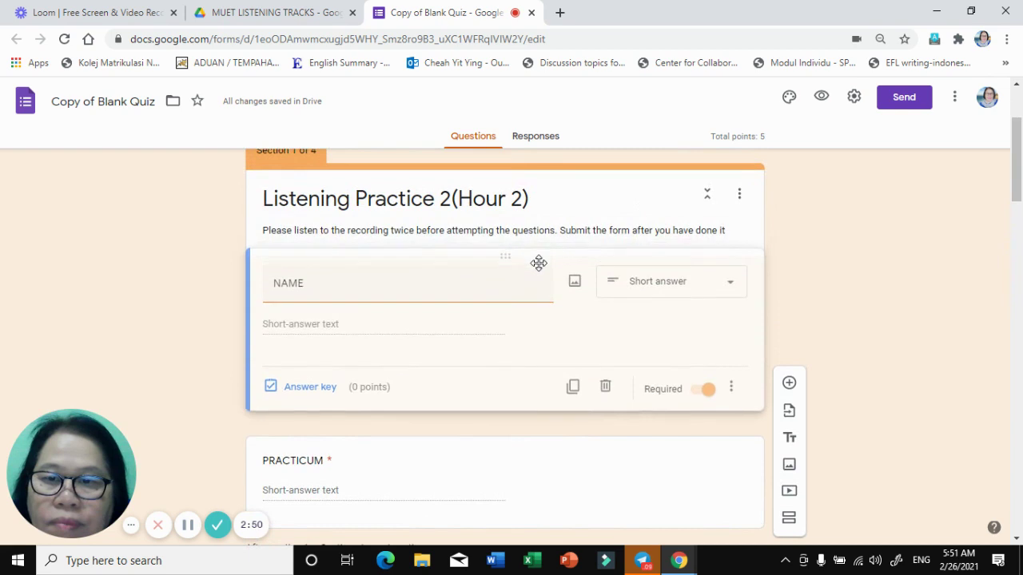
scroll(668, 304, "down", 2)
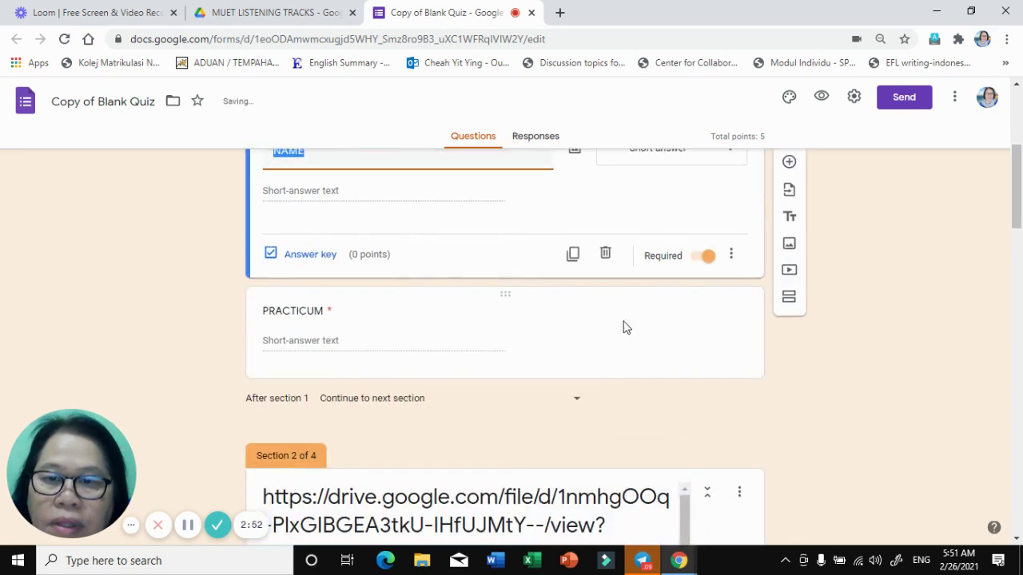
scroll(511, 381, "down", 2)
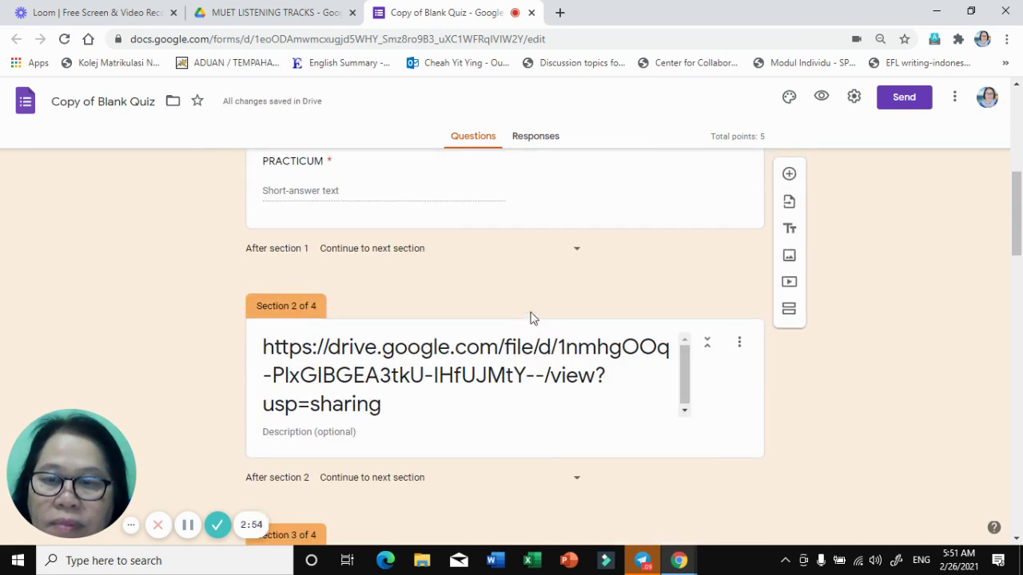
- Set 'After section 1' to 'Go to section 2', the audio-link section
scroll(580, 256, "down", 1)
left_click(579, 256)
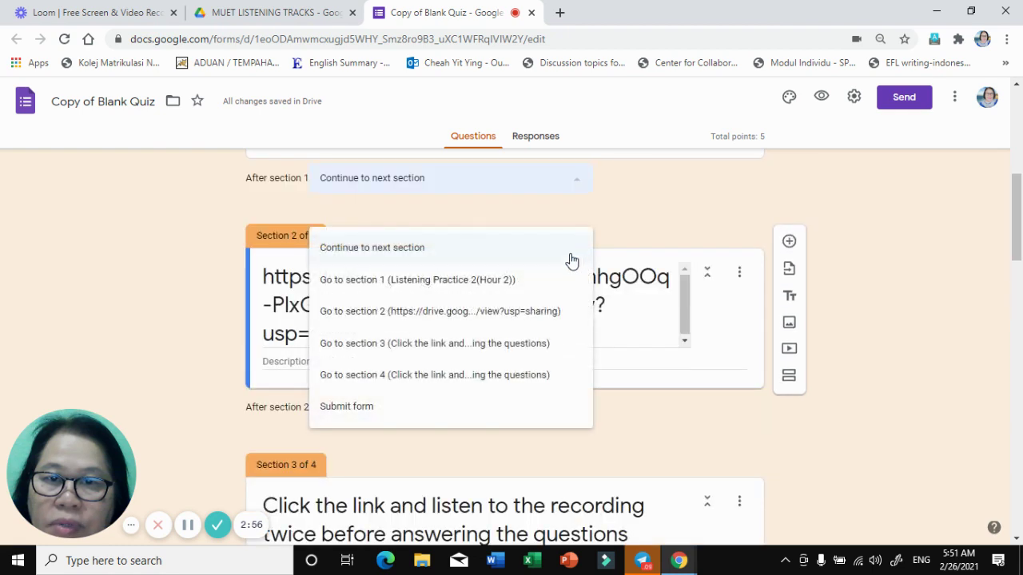
left_click(505, 320)
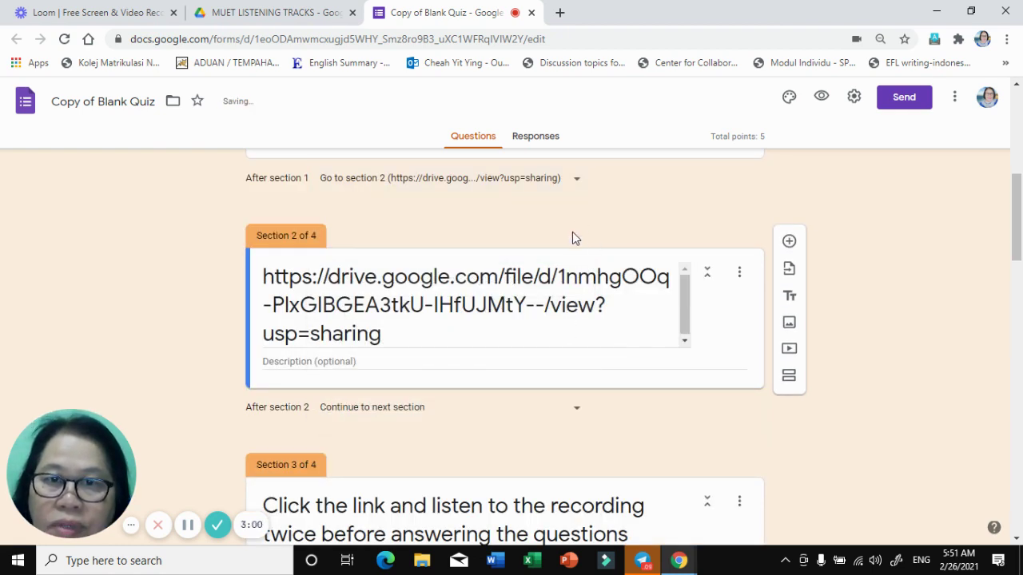
scroll(581, 254, "down", 1)
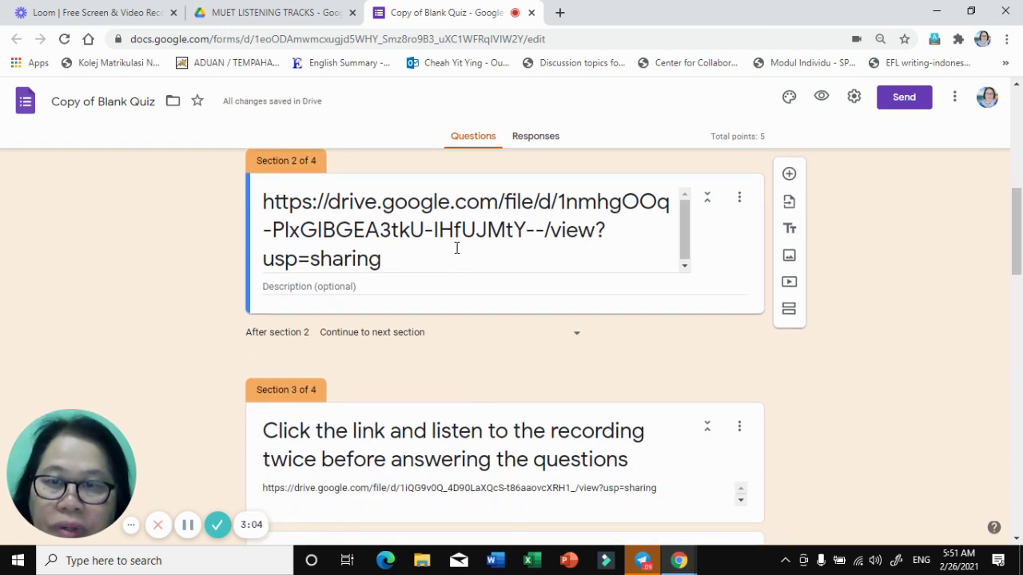
left_click(283, 286)
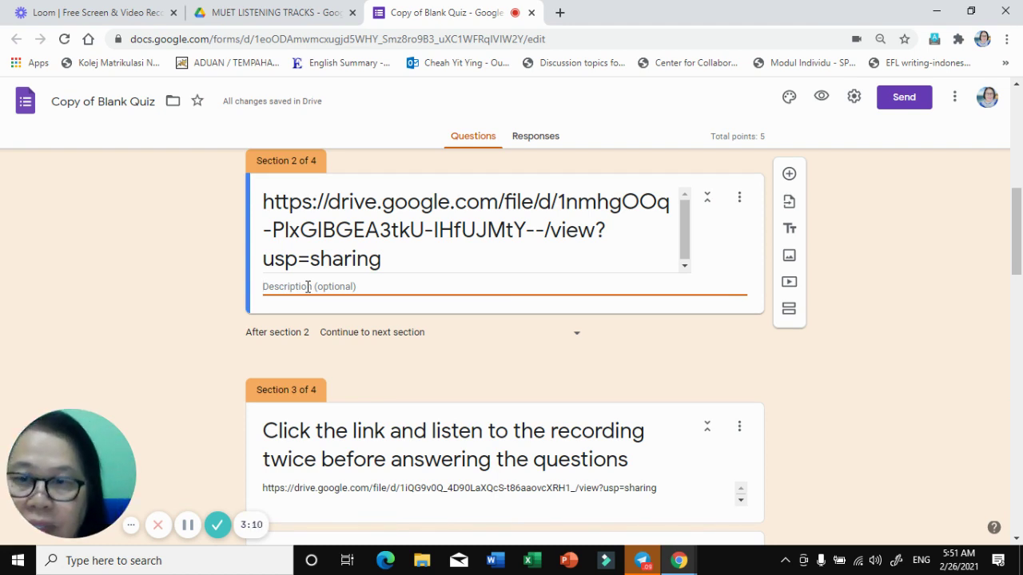
- Type the Section 2 description "please read the questions before you click on the link"
type("pL")
key("BackSpace")
key("BackSpace")
type("please")
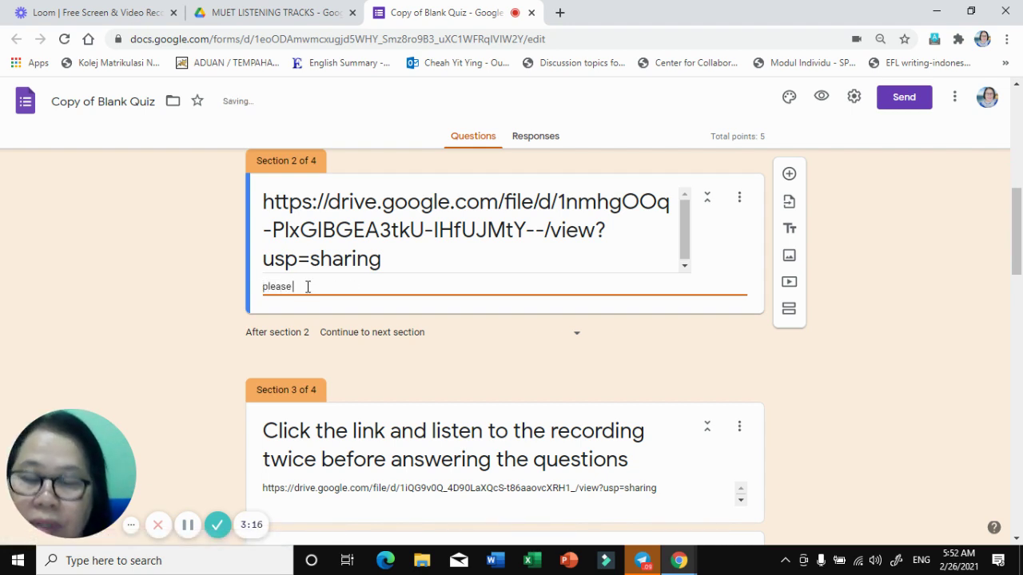
type(" read the quest")
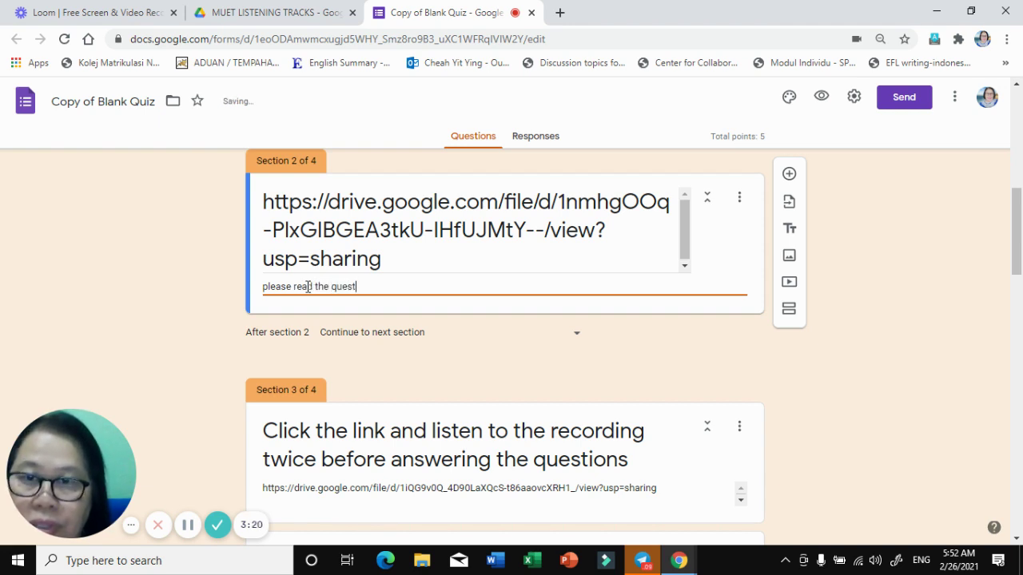
type("ions before you")
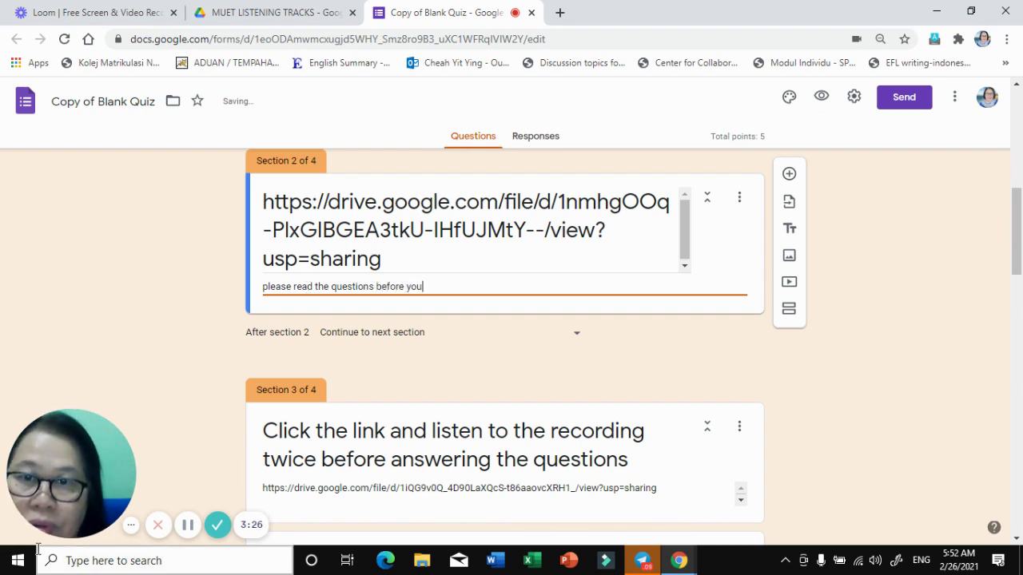
type(" click on")
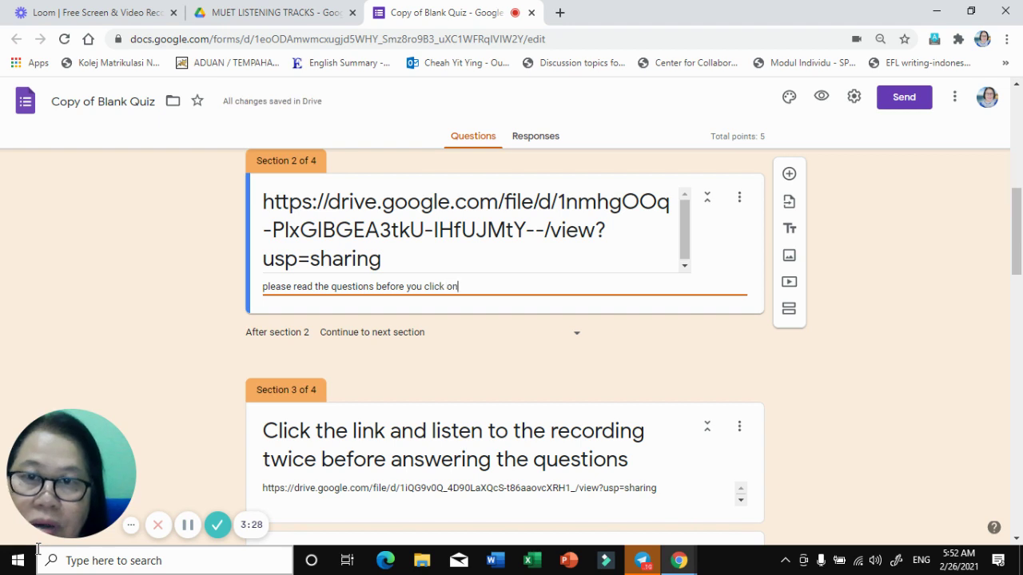
type(" the link")
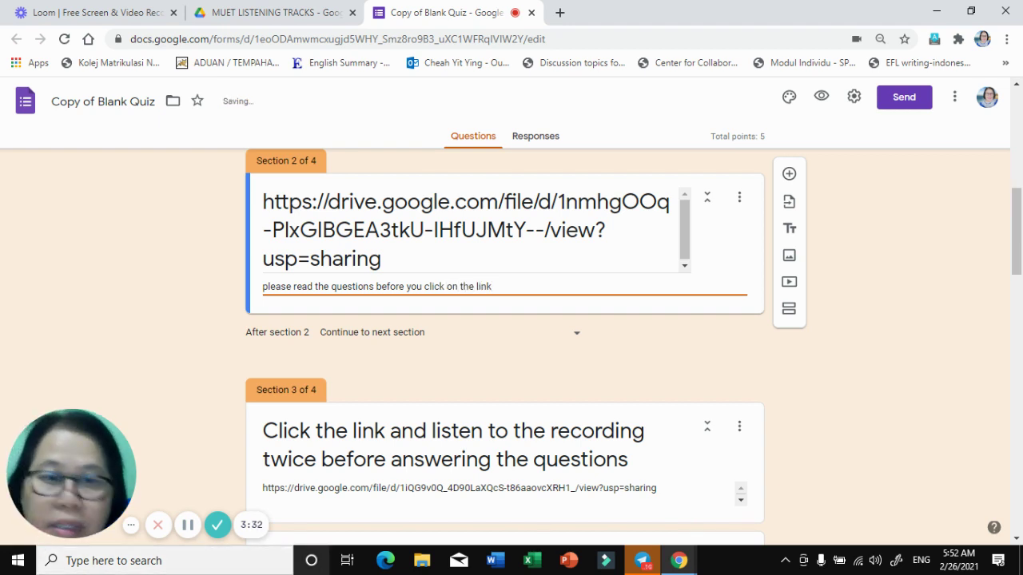
- Delete the two extra sections with their questions, then add a blank multiple-choice question
left_click(739, 434)
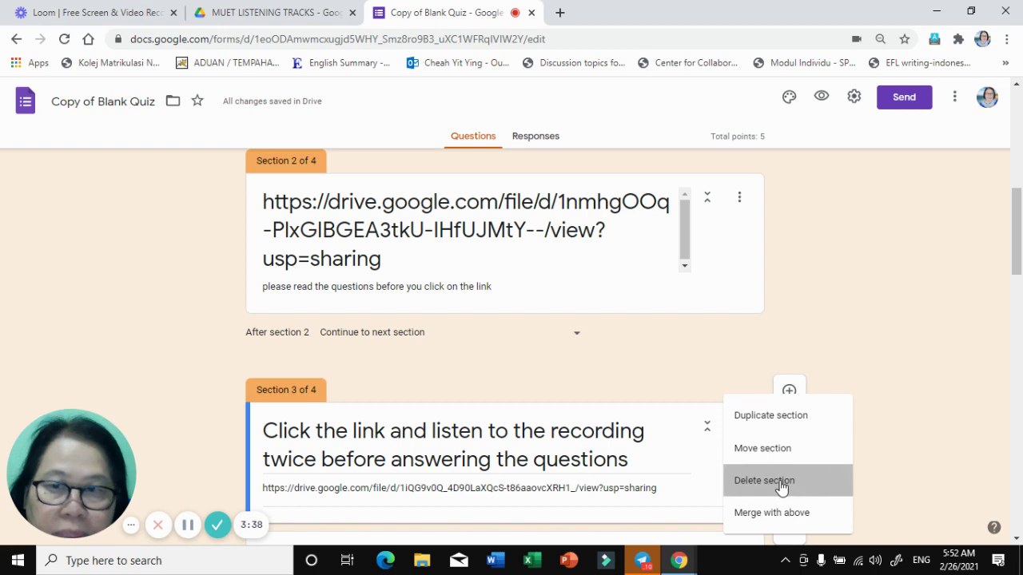
left_click(780, 484)
left_click(596, 370)
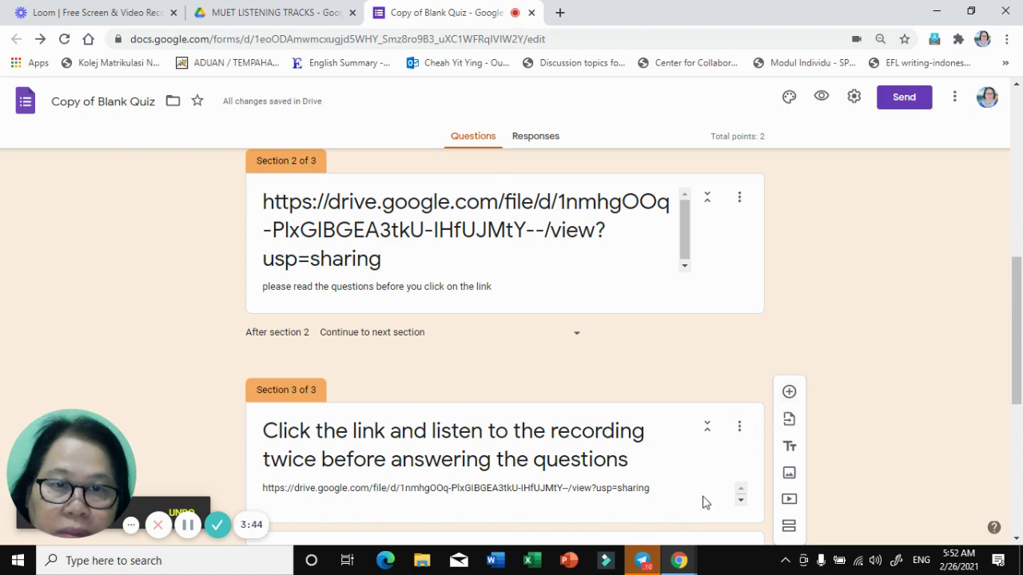
left_click(738, 426)
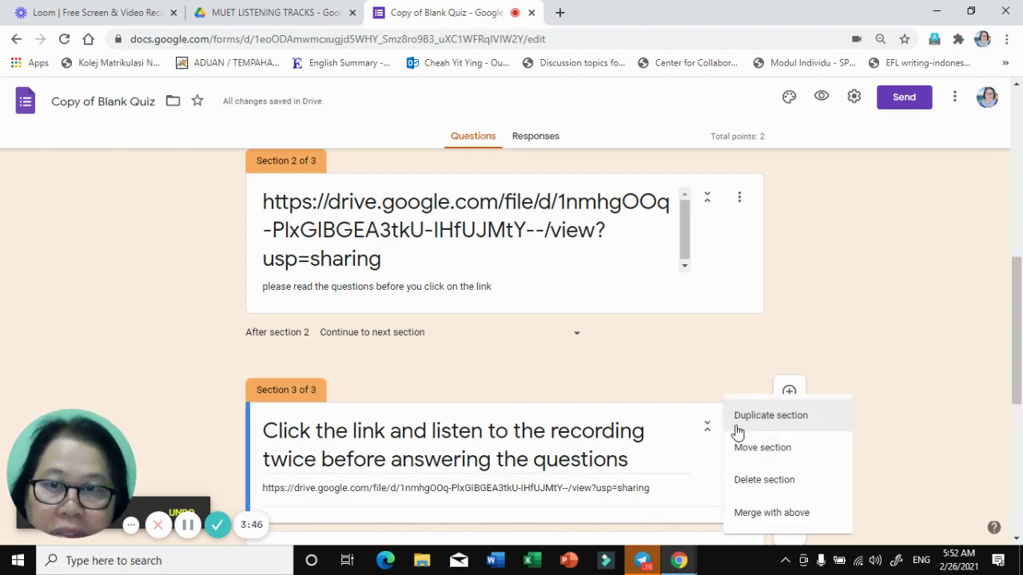
left_click(772, 480)
left_click(605, 378)
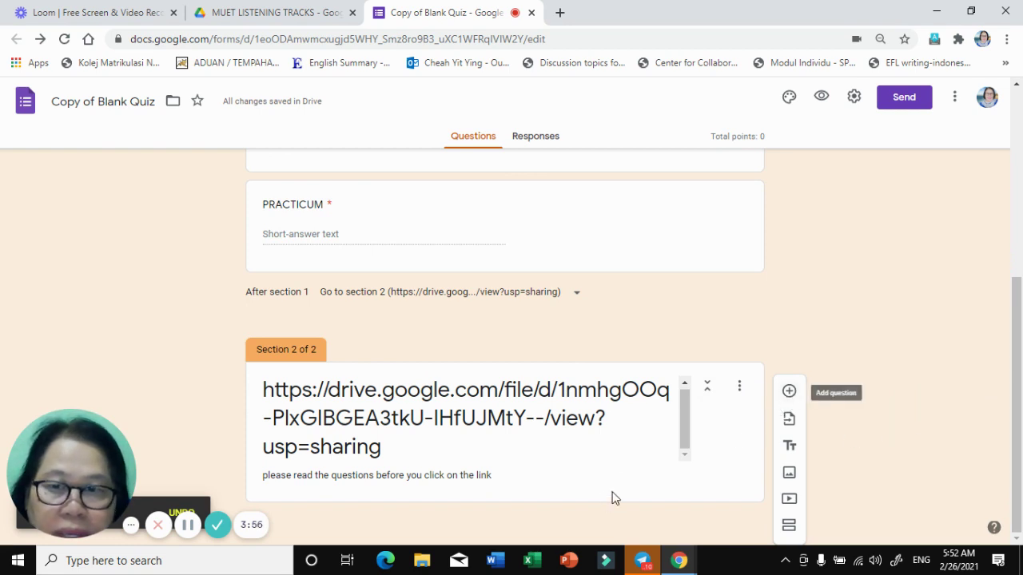
left_click(790, 393)
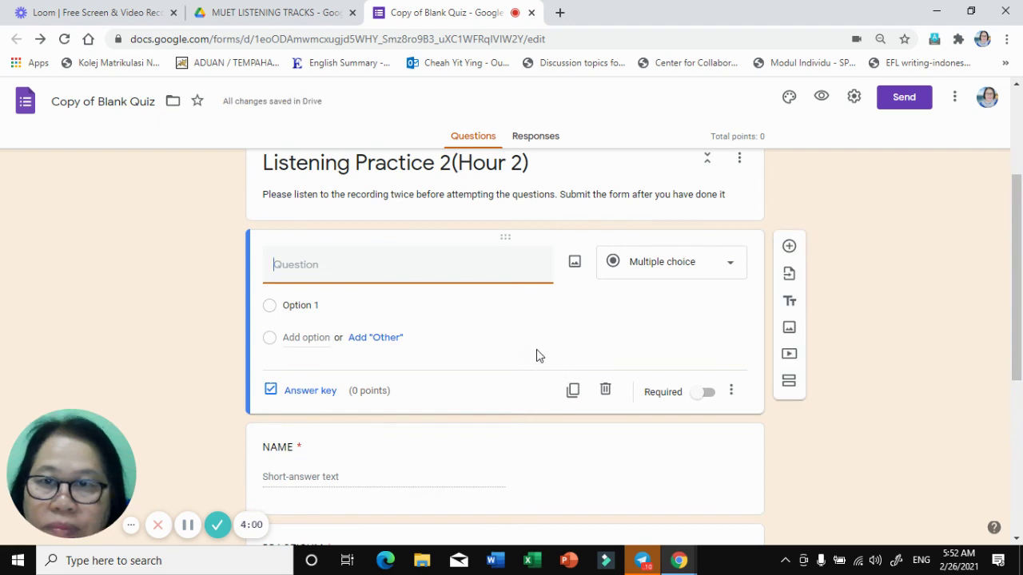
- Drag the new question under the Section 2 audio link and begin its title with "1."
left_click_drag(502, 239, 530, 392)
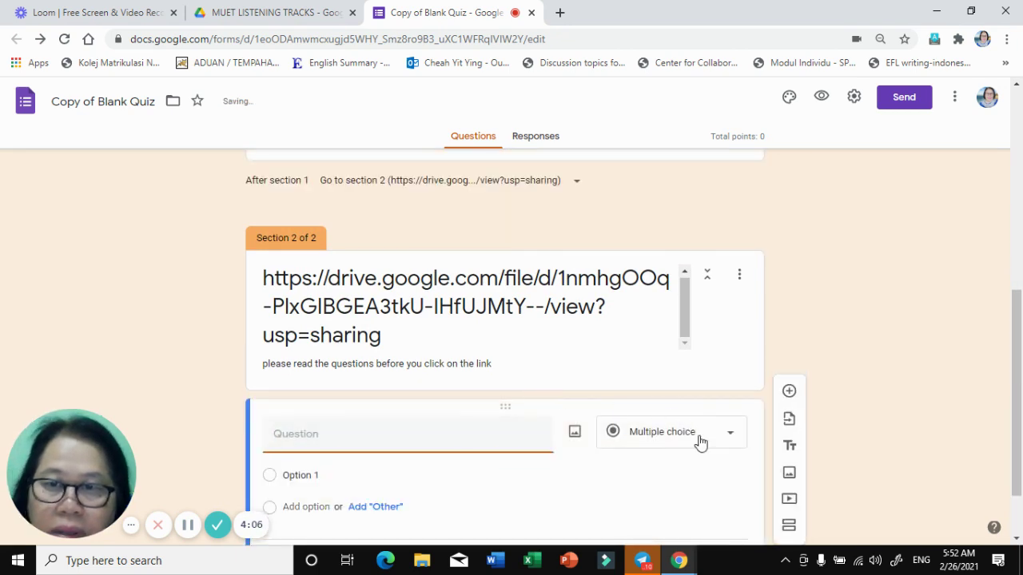
type("1. What ..")
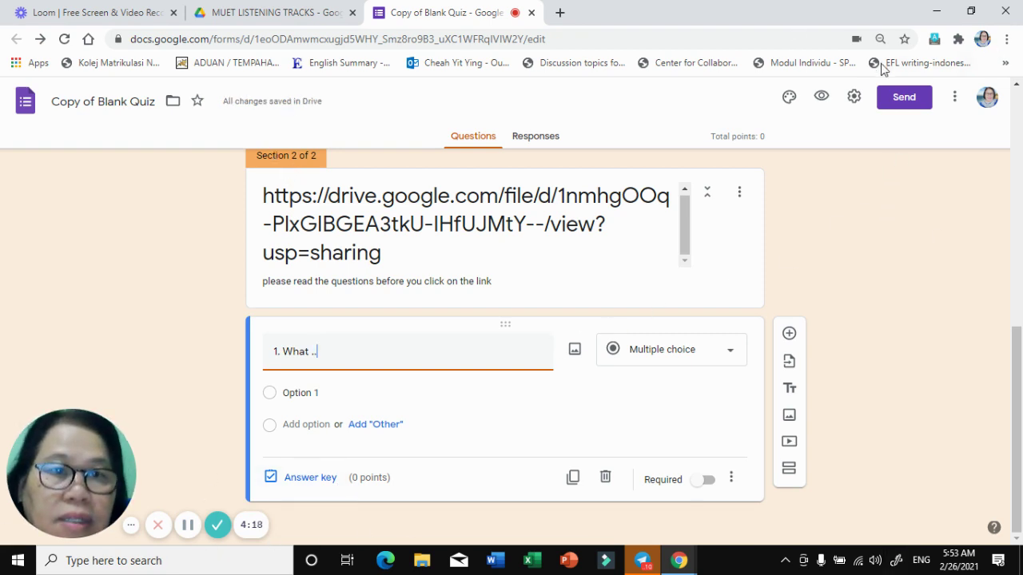
- Copy the quiz's shortened forms.gle link from the Send form dialog
left_click(902, 100)
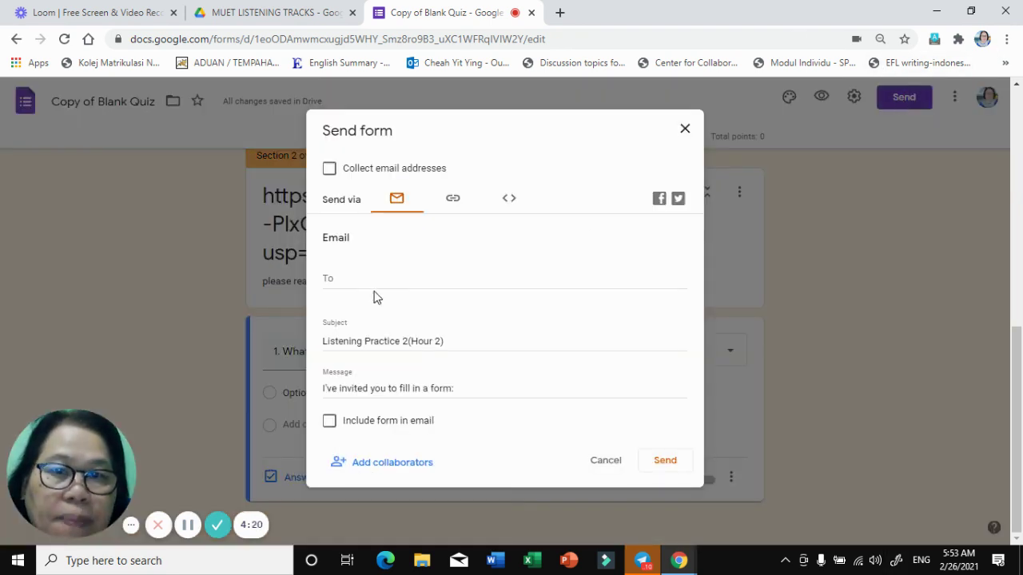
left_click(453, 199)
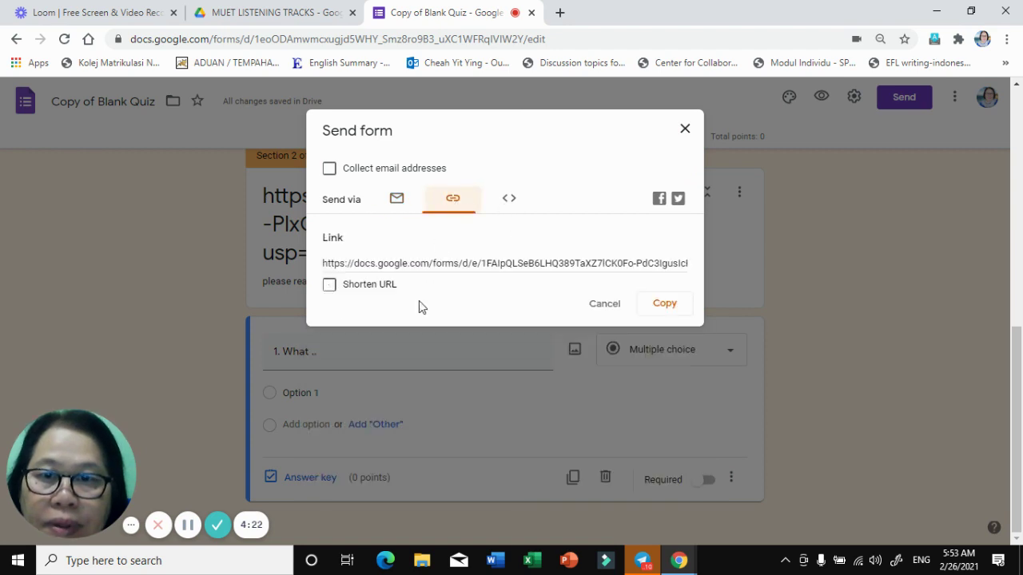
left_click(330, 286)
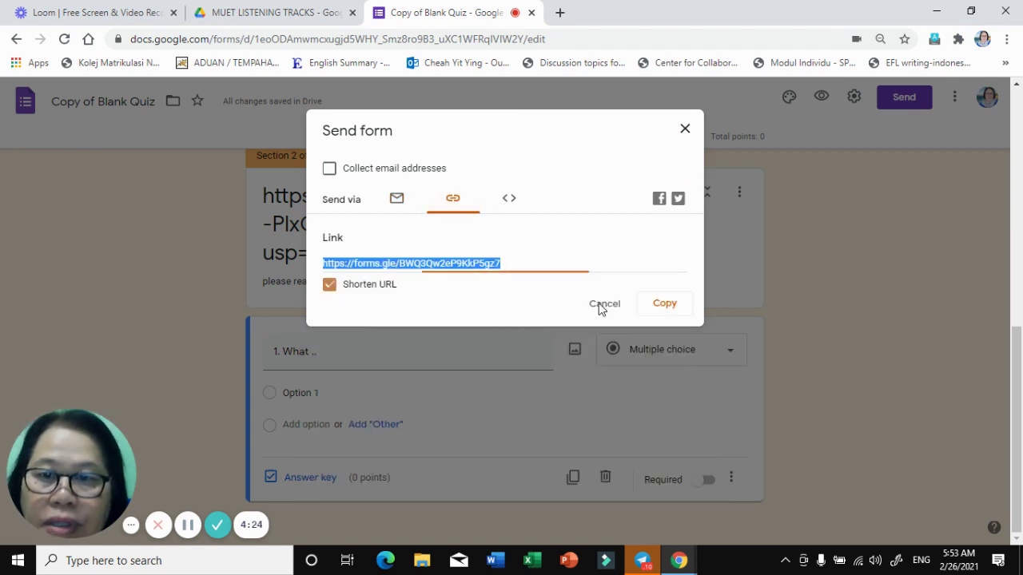
left_click(665, 312)
left_click(665, 311)
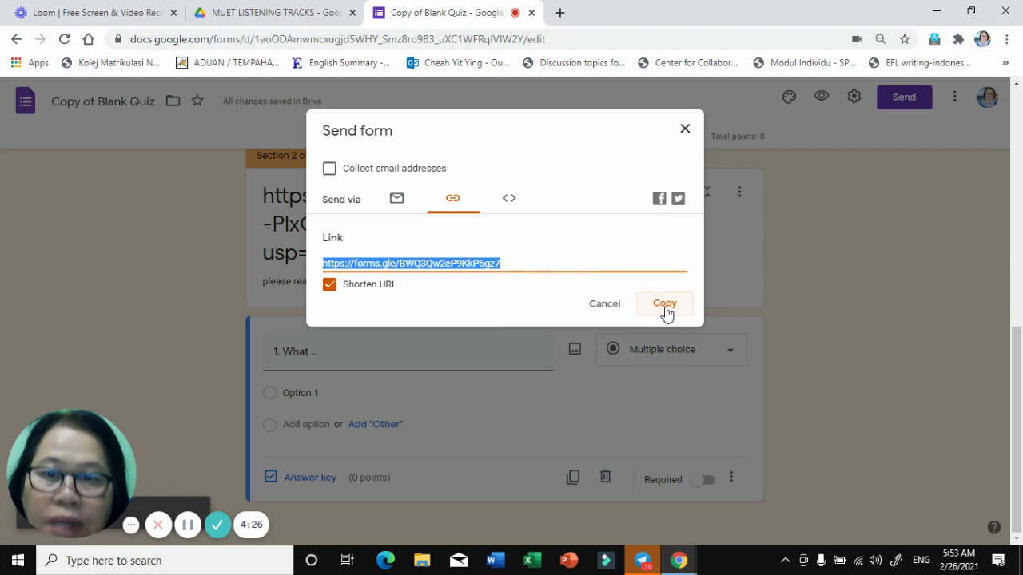
left_click(639, 563)
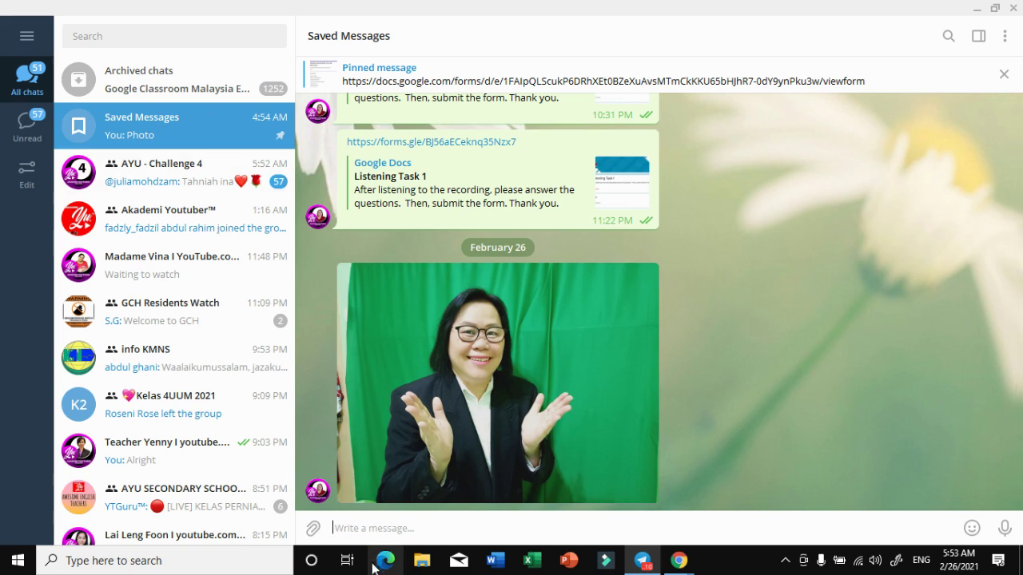
- Paste and send the shortened quiz link in Telegram Saved Messages, then return to the form
right_click(341, 528)
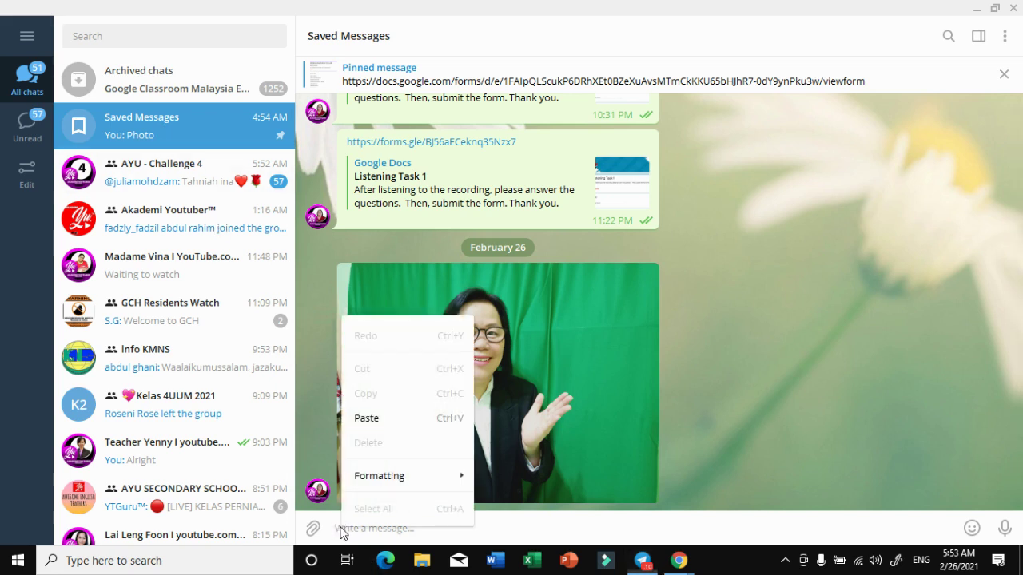
left_click(375, 424)
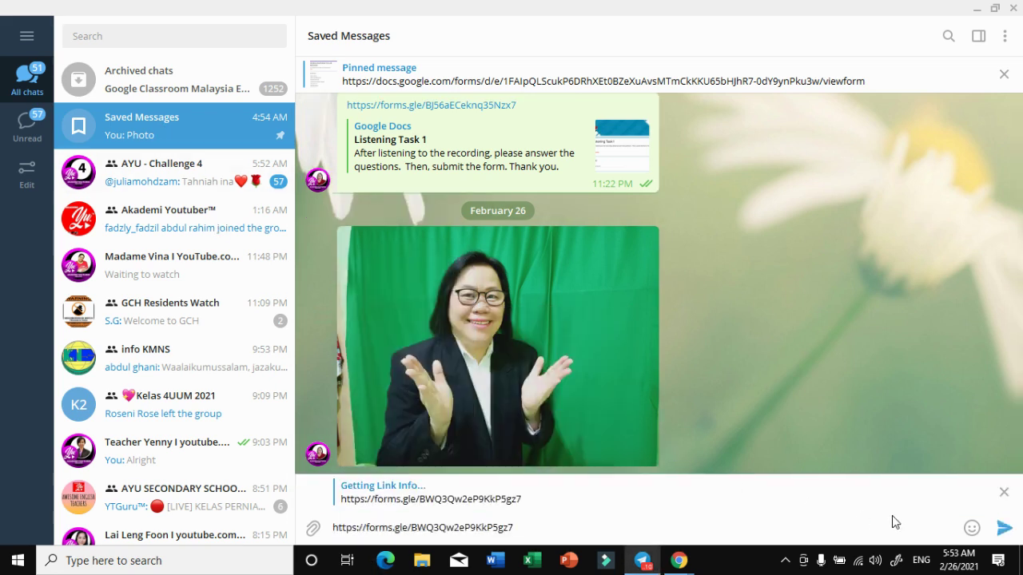
left_click(1002, 532)
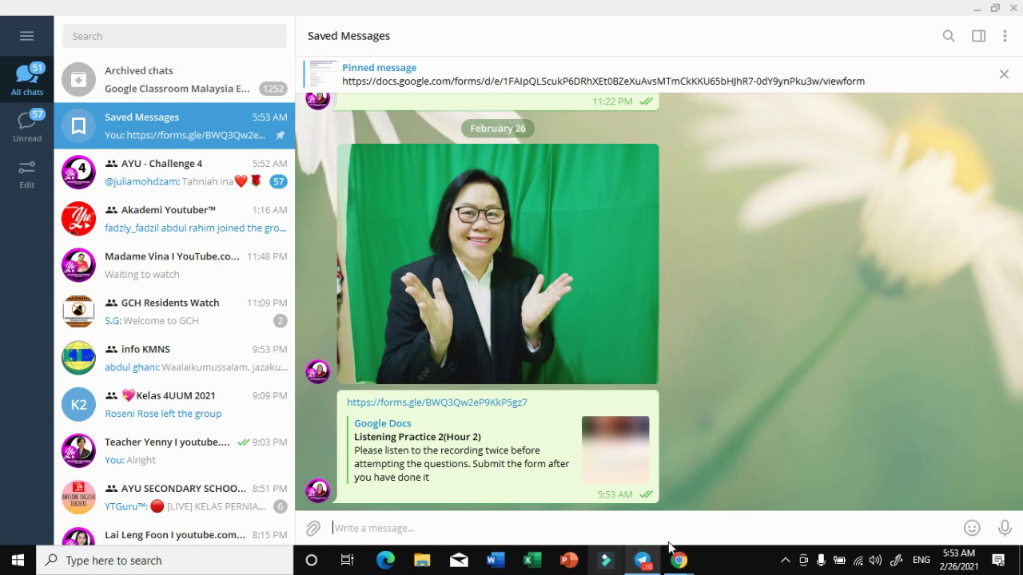
mouse_move(679, 561)
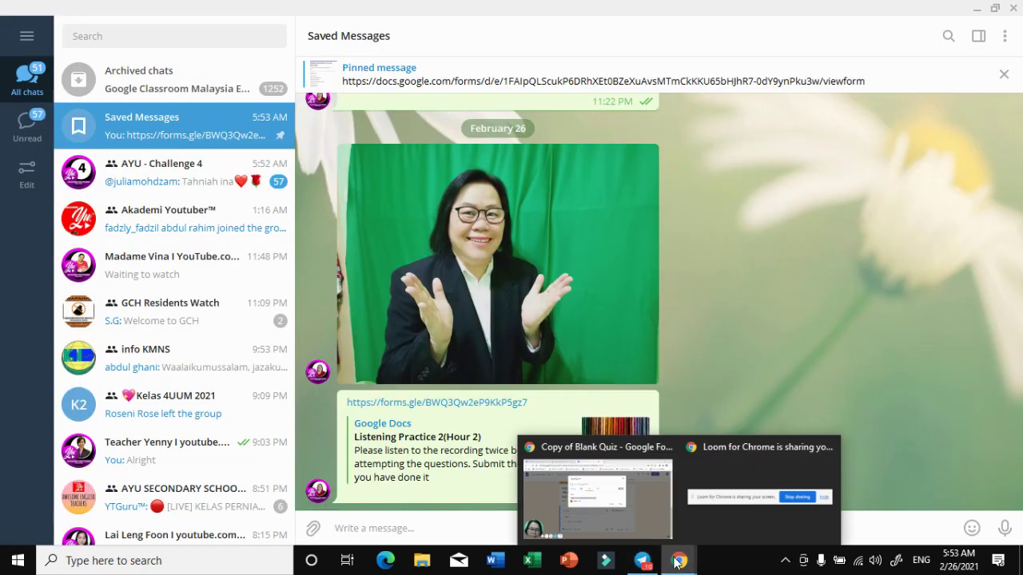
left_click(636, 525)
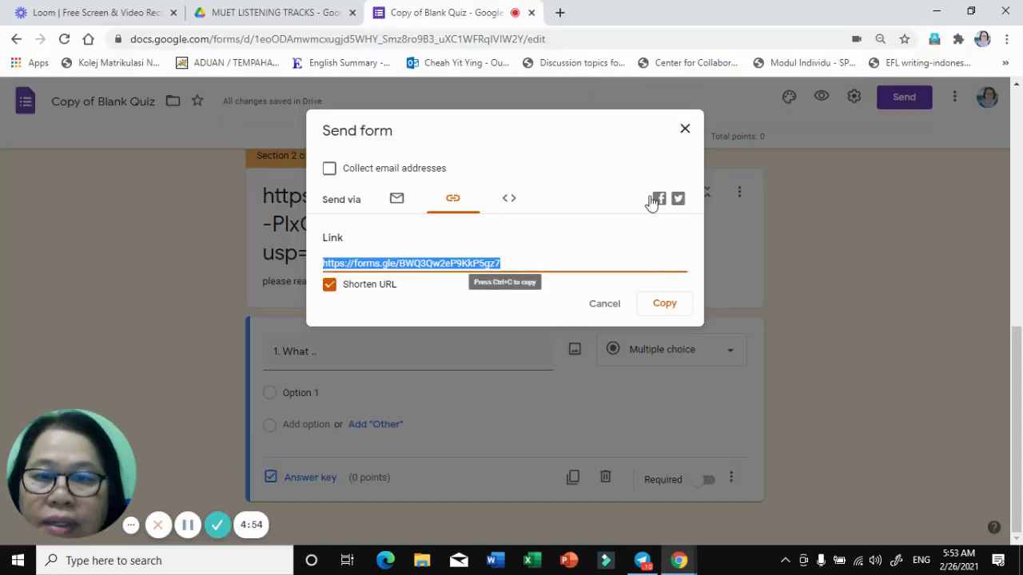
- Close the Send form dialog and return to Section 2's audio link and multiple-choice question
left_click(685, 130)
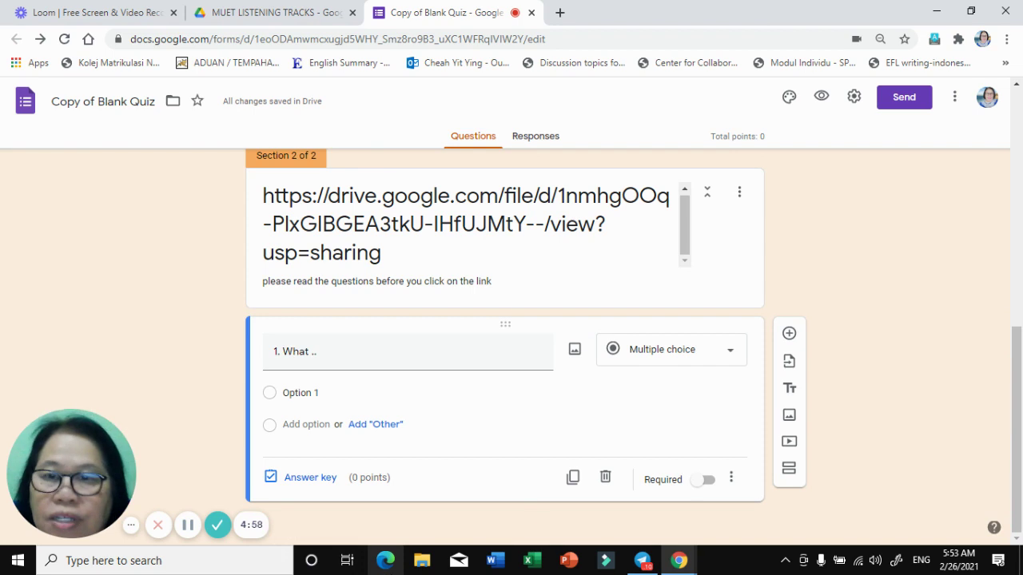
scroll(854, 402, "up", 1)
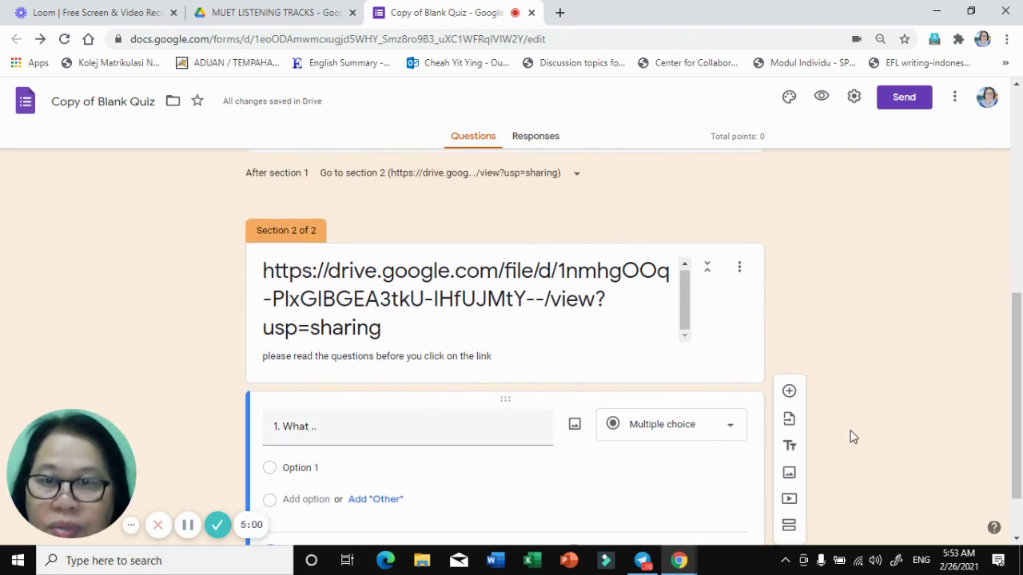